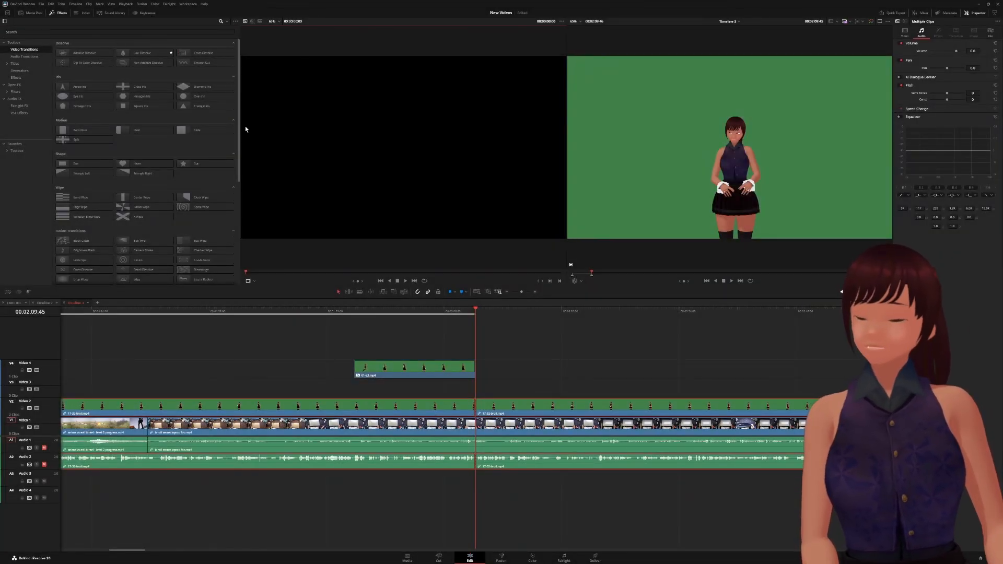
- Narrow the Effects panel so the viewers get more room on screen
left_click_drag(240, 129, 94, 128)
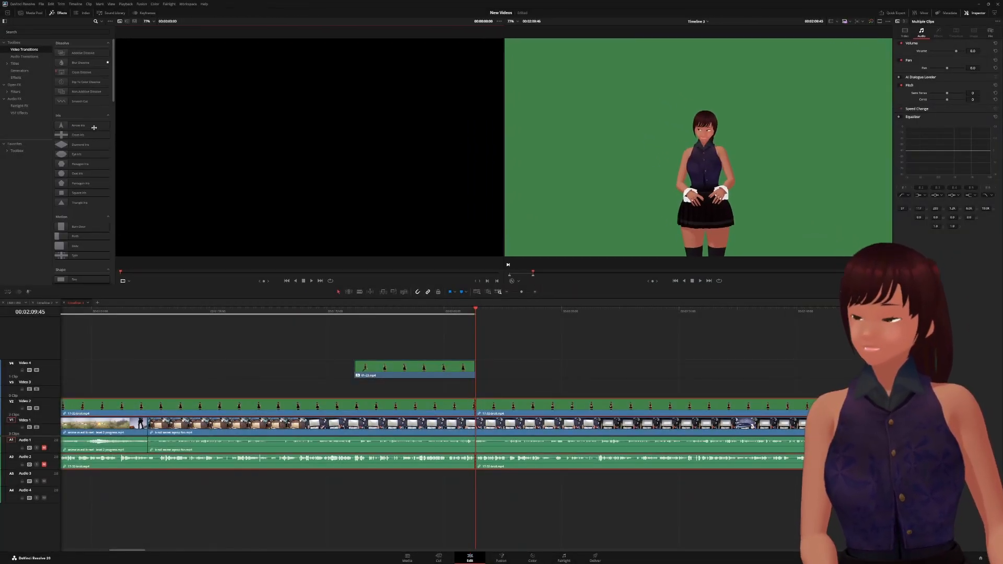
scroll(533, 406, "up", 10)
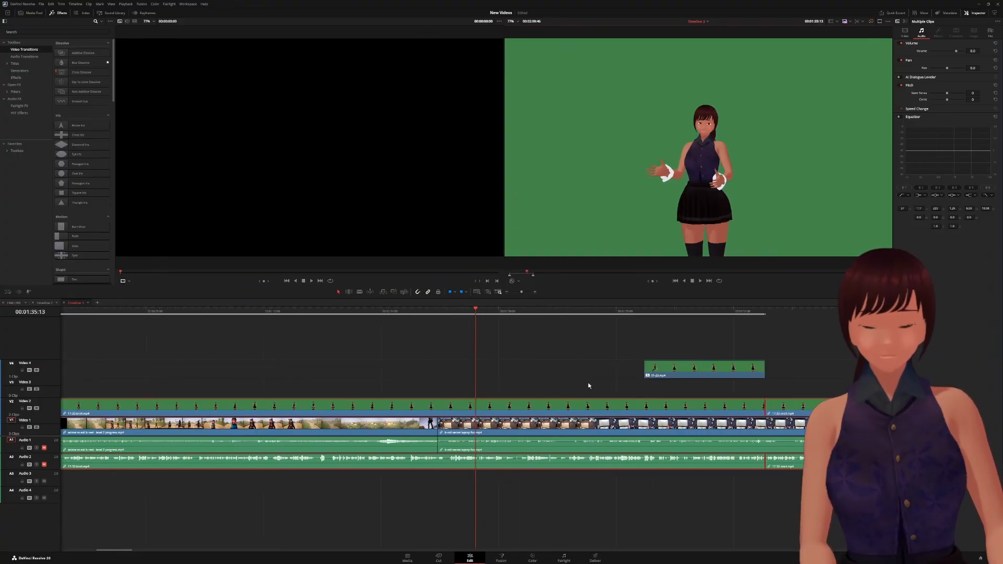
scroll(697, 320, "down", 7)
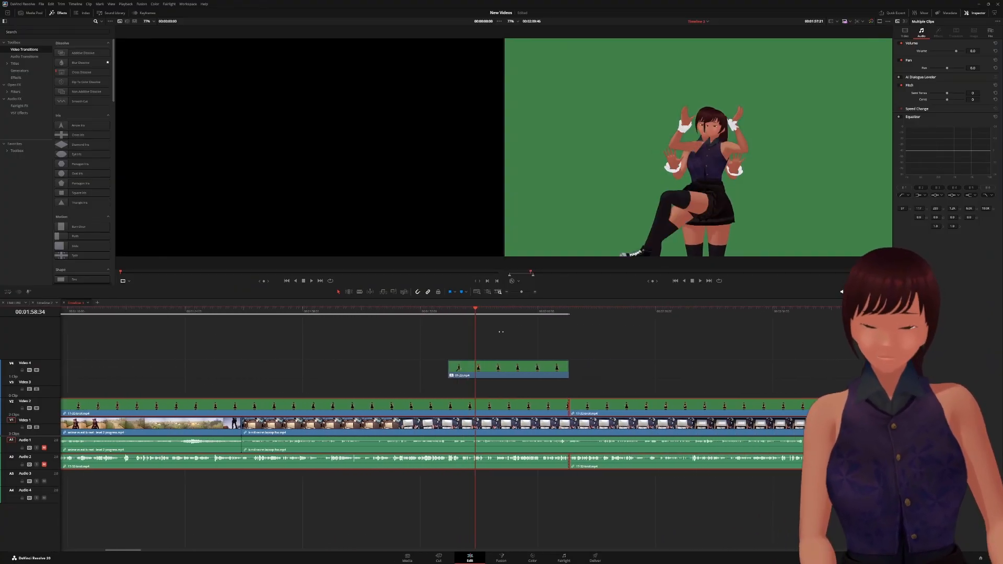
scroll(506, 332, "down", 2)
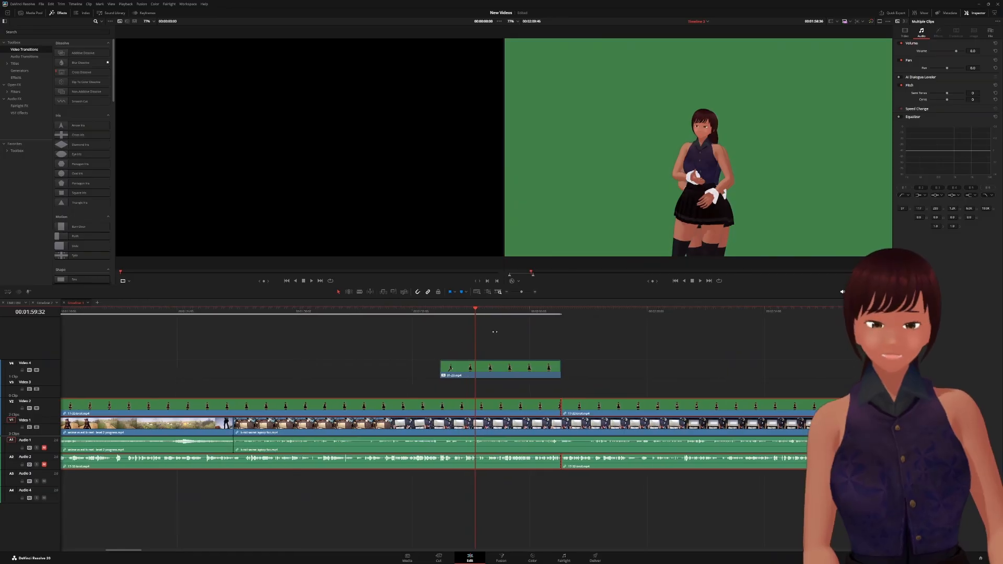
scroll(498, 331, "up", 2)
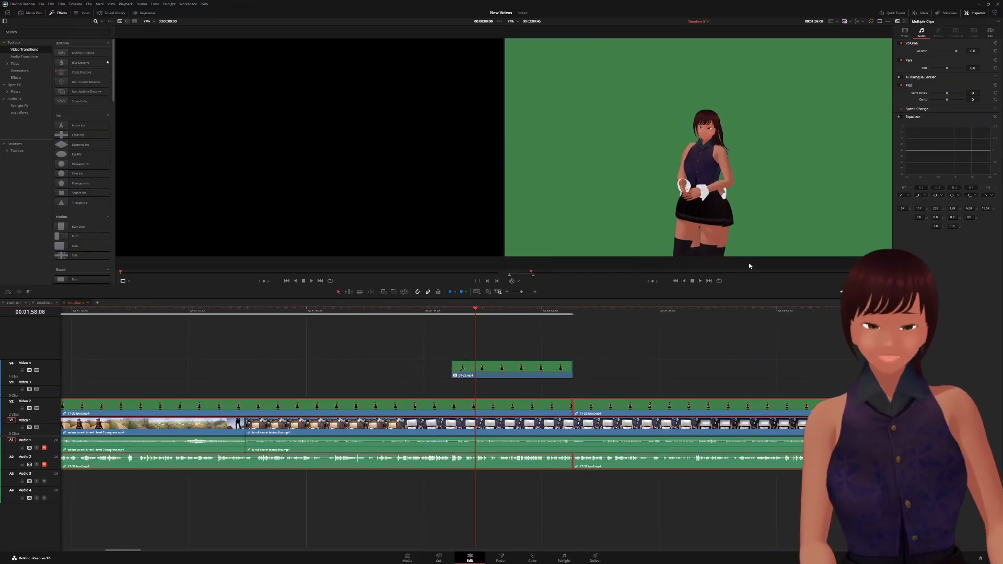
- Move the 01-23.mp4 clip on V4 to Position X -421 and play back the layout
left_click(501, 371)
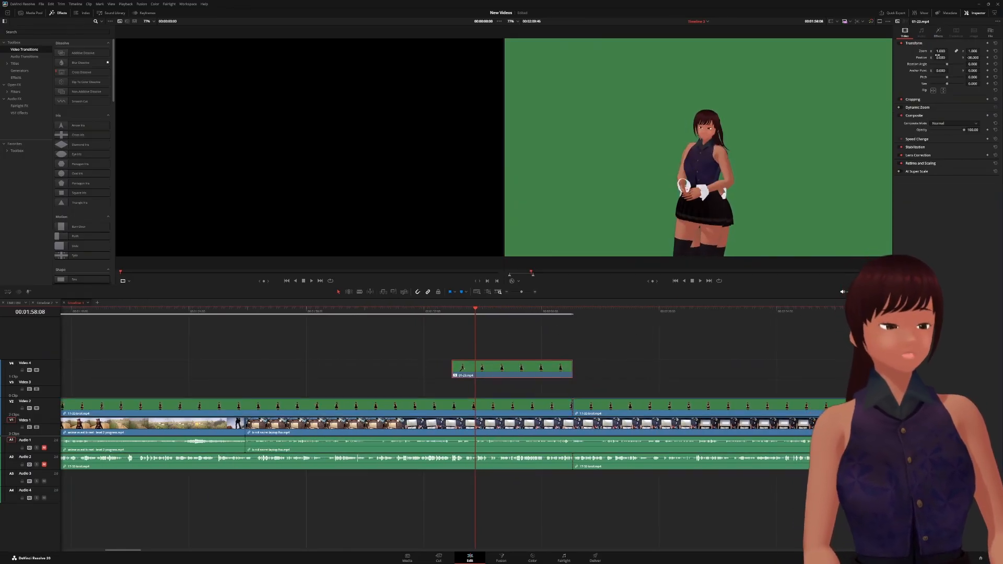
left_click_drag(940, 58, 720, 58)
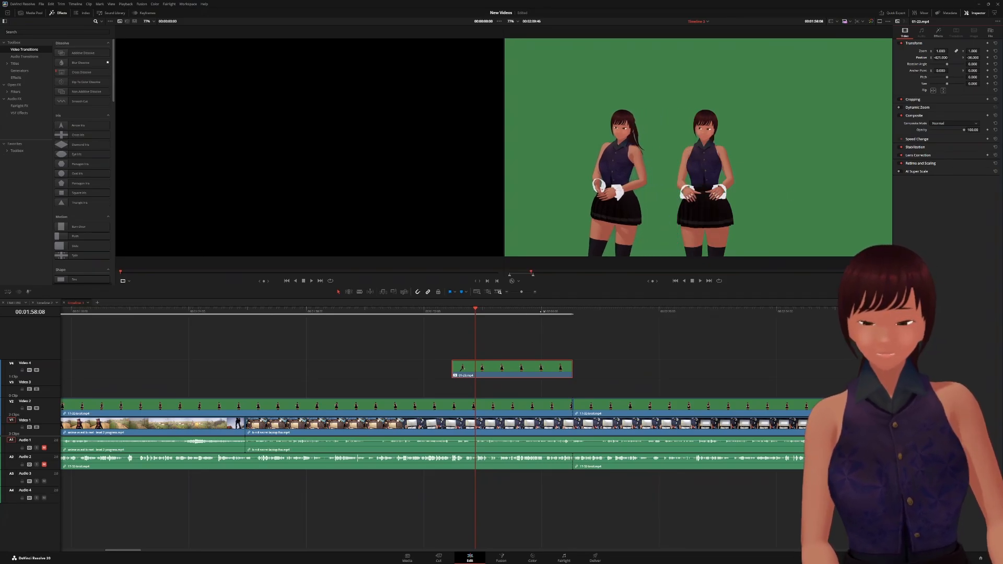
key("space")
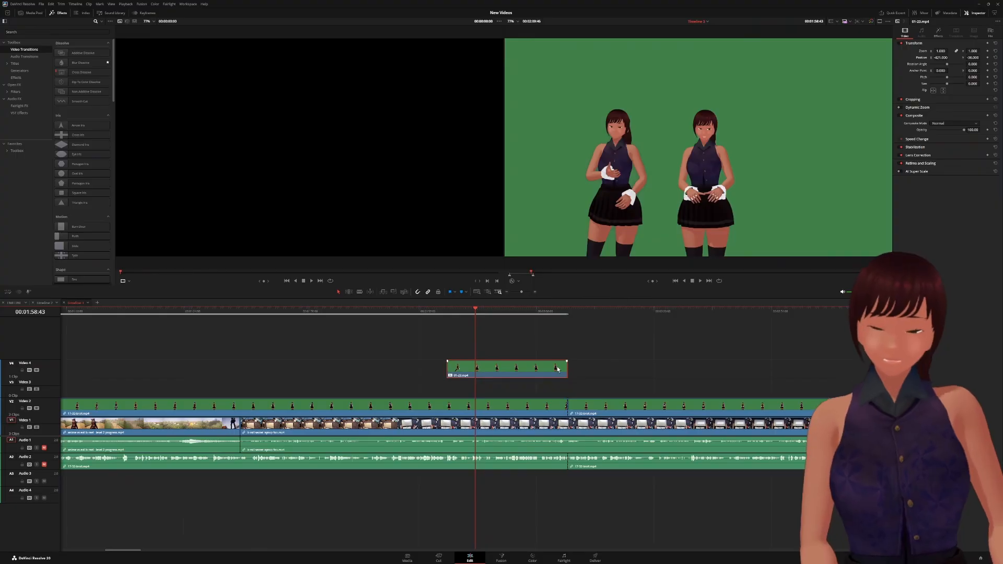
- Expand the upper avatar's 3D Keyer Matte Finesse, Key Adjustments and Usage Options, then select the 17-32-broll clip
left_click(939, 32)
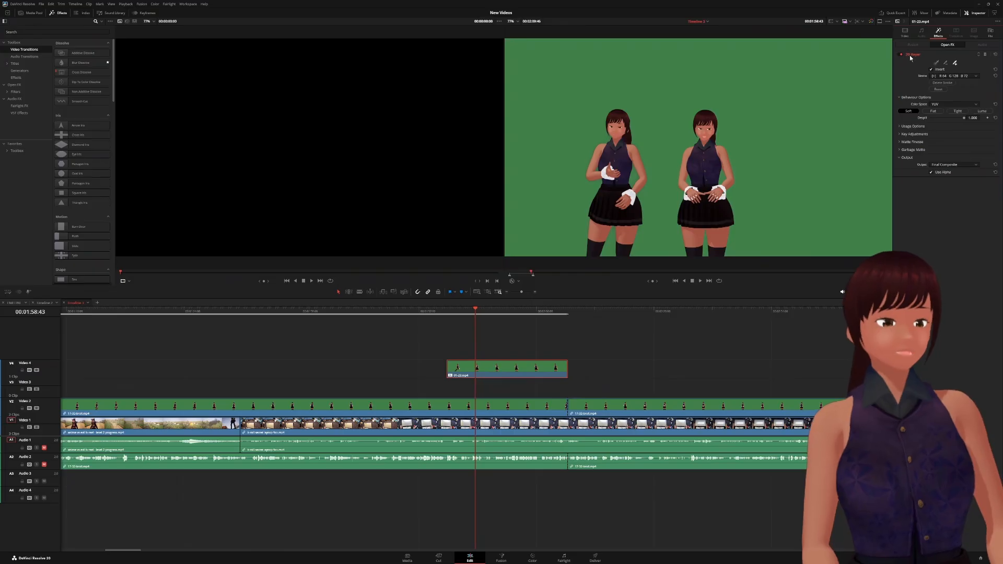
left_click(899, 157)
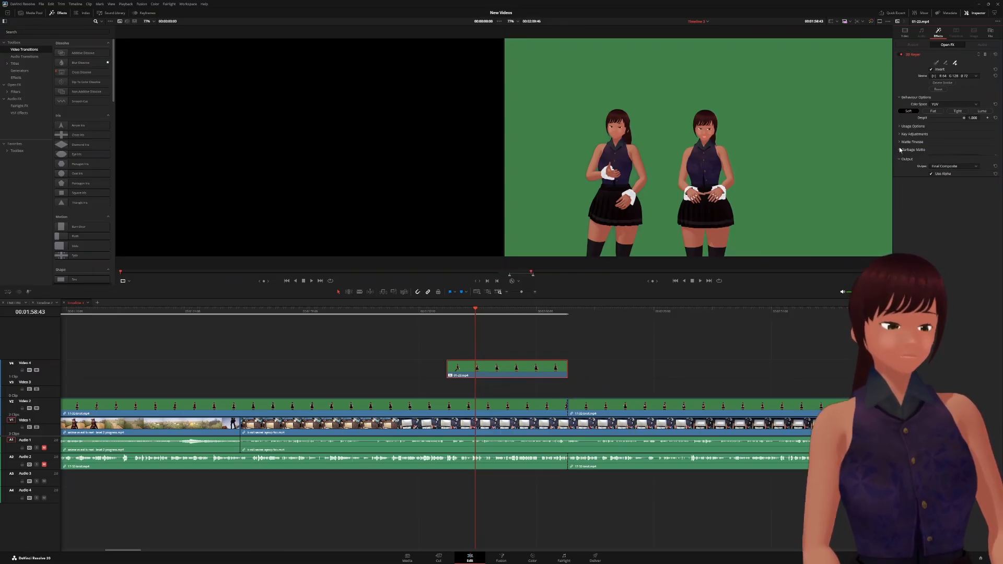
left_click(899, 142)
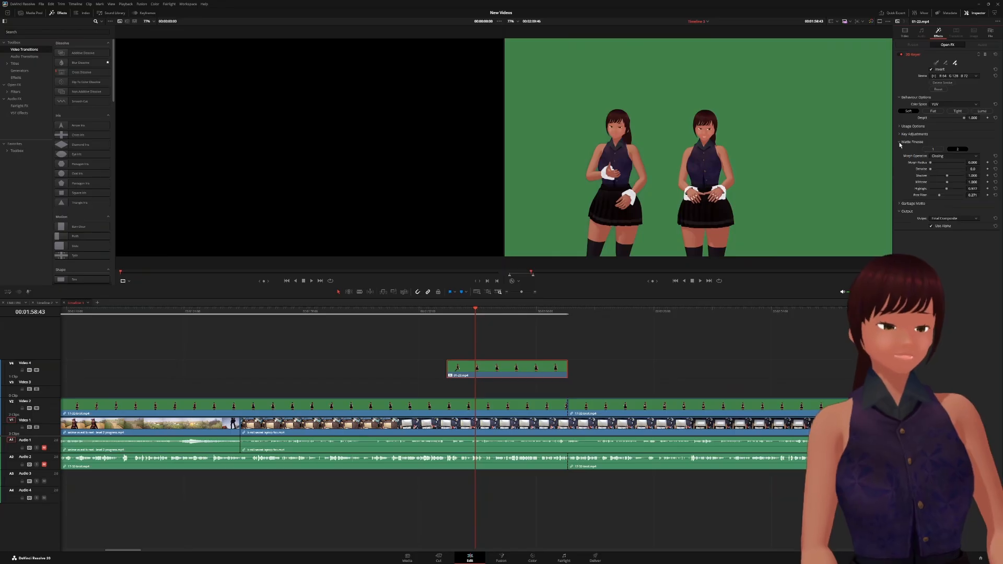
left_click(899, 132)
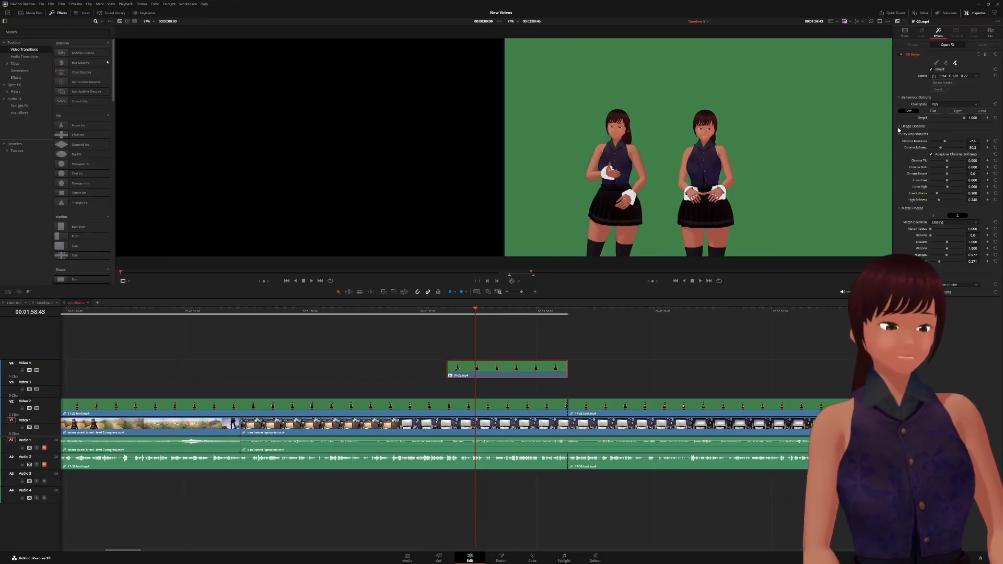
left_click(899, 126)
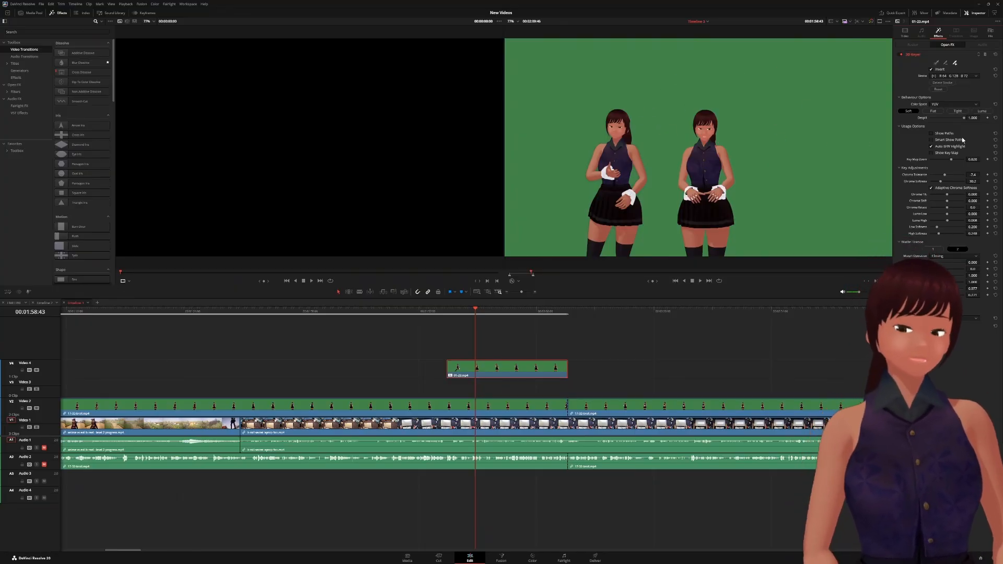
left_click(506, 407)
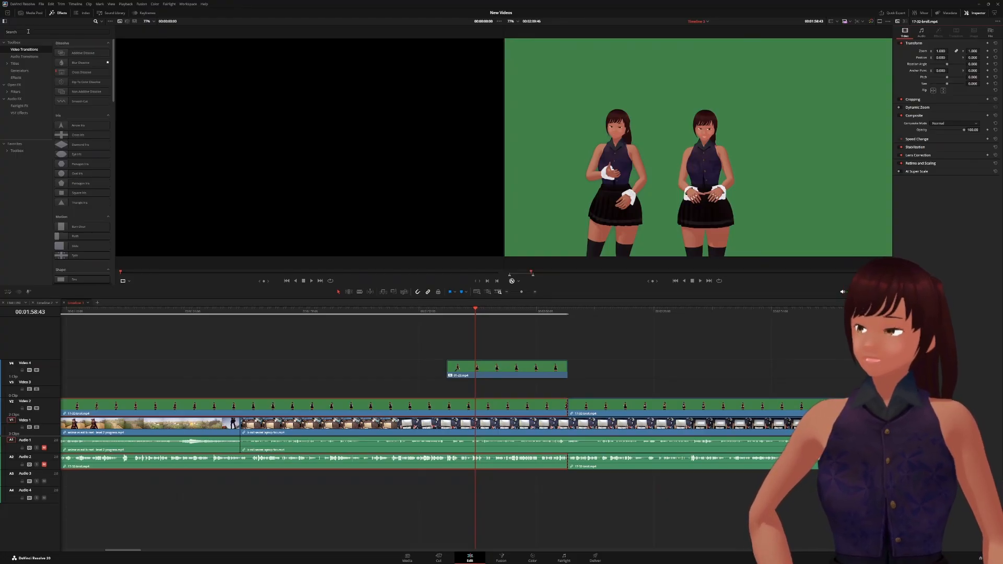
- Search 'key' in the Effects library and apply Resolve FX 3D Keyer to the 17-32-broll clip
left_click(31, 31)
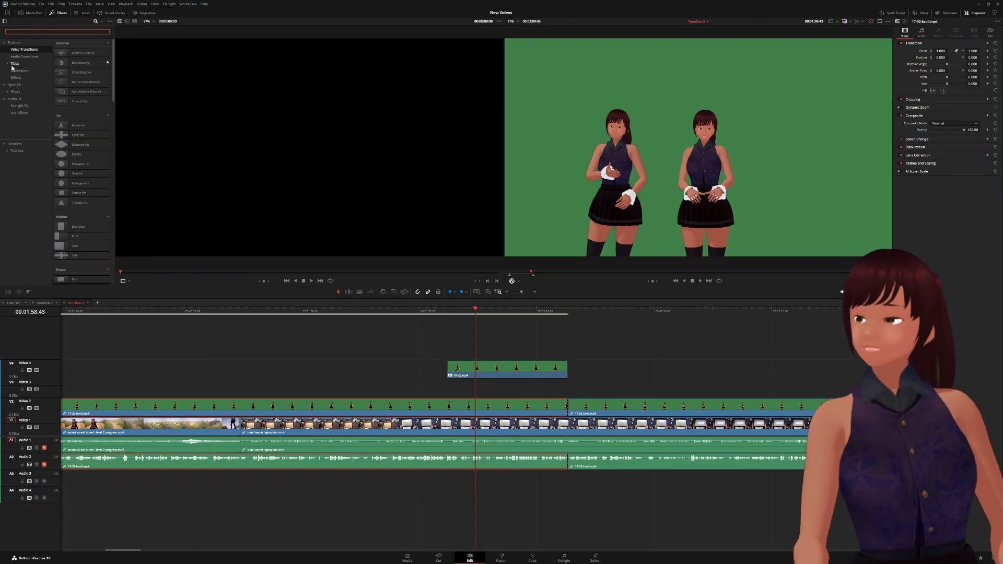
type("key")
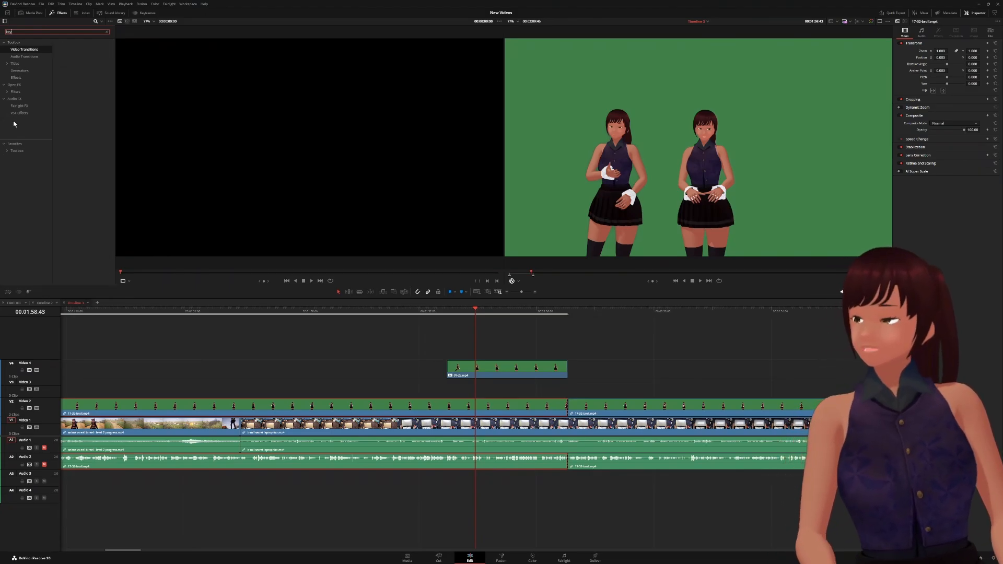
left_click(19, 87)
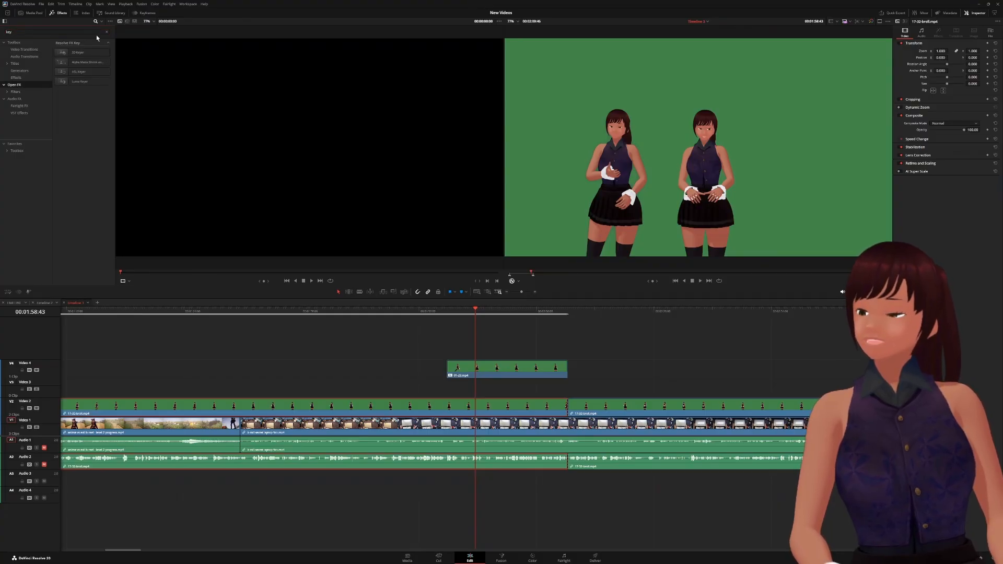
left_click(67, 54)
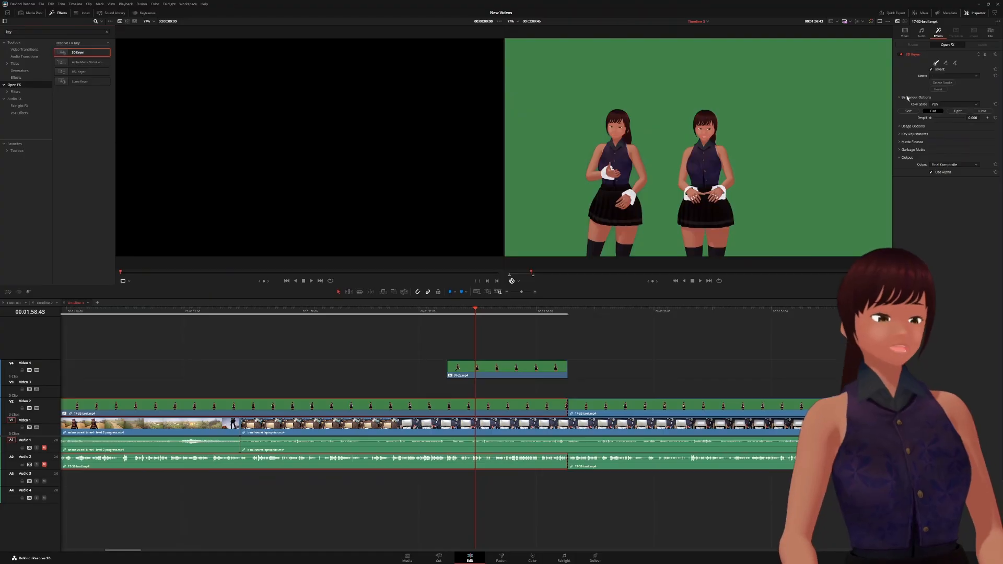
- Sample the green backdrop with the 3D Keyer eyedropper, then zoom the viewer to check the edges
left_click(936, 63)
left_click_drag(729, 101, 805, 220)
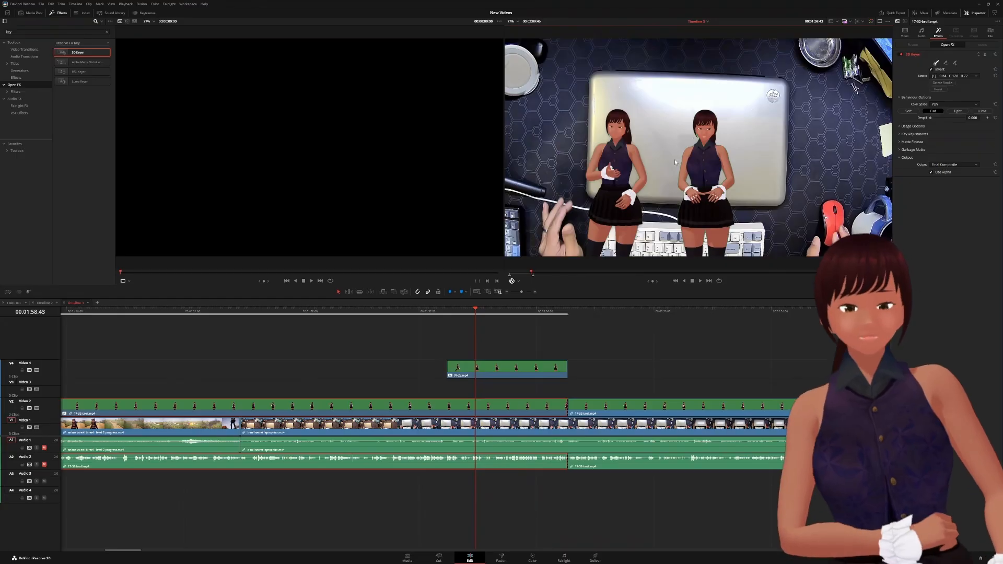
scroll(661, 151, "up", 5)
scroll(661, 151, "up", 1)
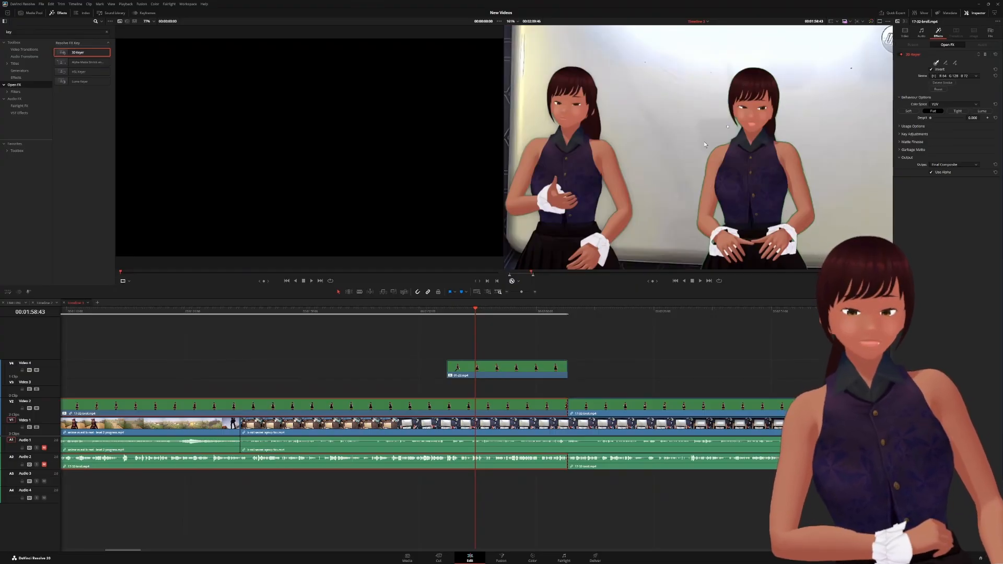
scroll(581, 204, "up", 3)
scroll(580, 200, "up", 2)
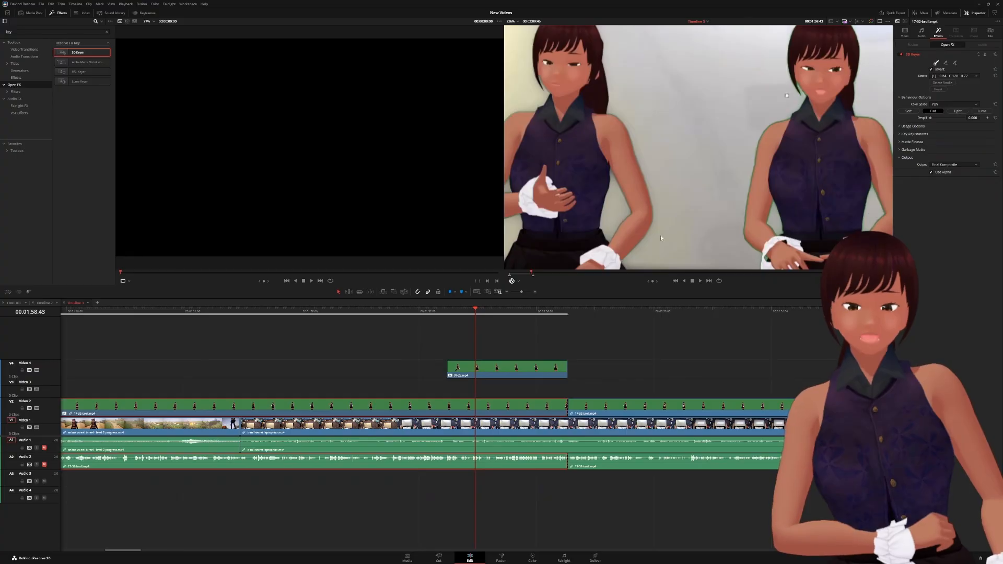
scroll(688, 146, "down", 4)
scroll(687, 146, "down", 3)
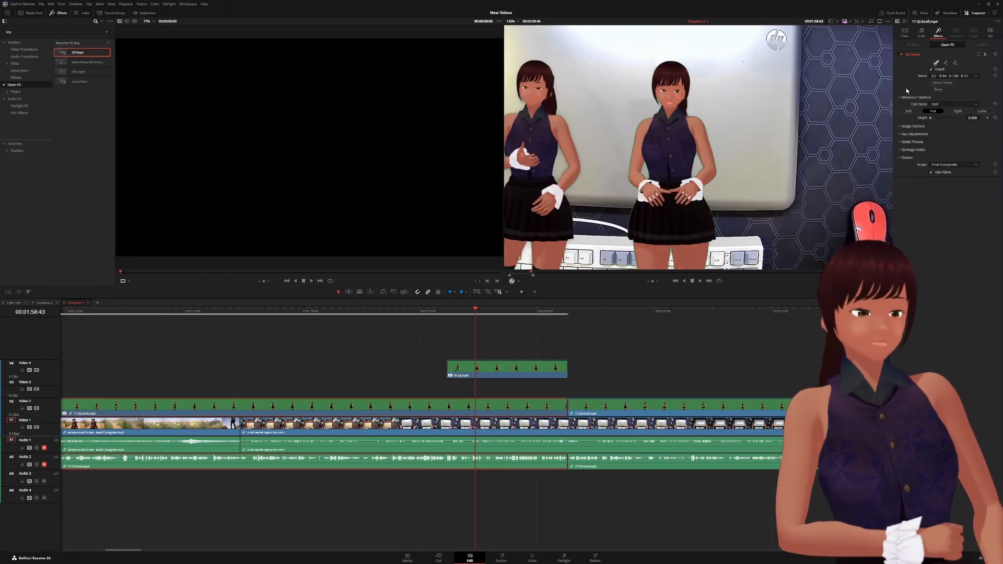
- Turn on Smart Show Paths, Auto B/W Highlight and the key map, set Key Map Zoom to 0.736, then hide it
left_click(902, 127)
left_click(931, 139)
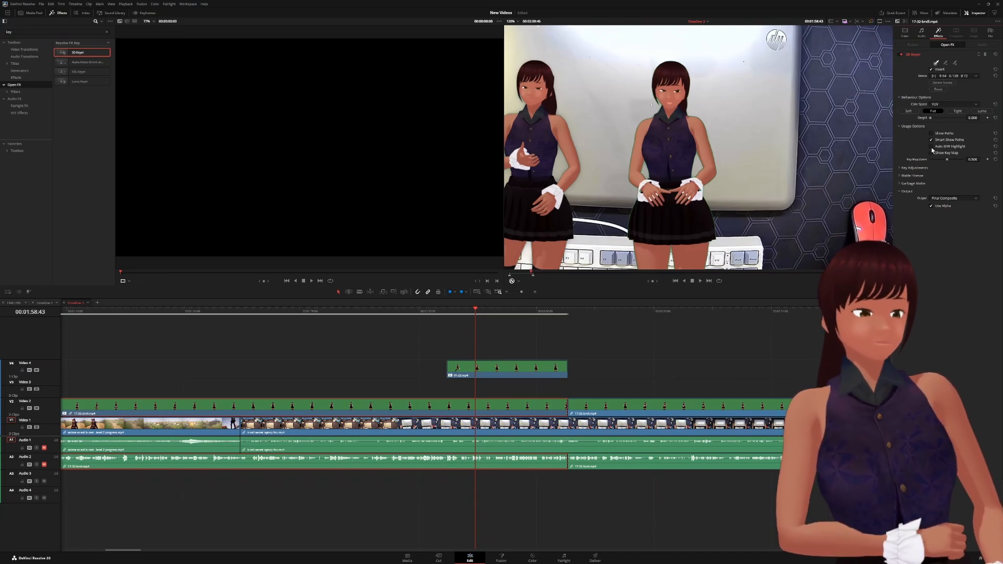
left_click(931, 147)
left_click_drag(946, 158, 948, 156)
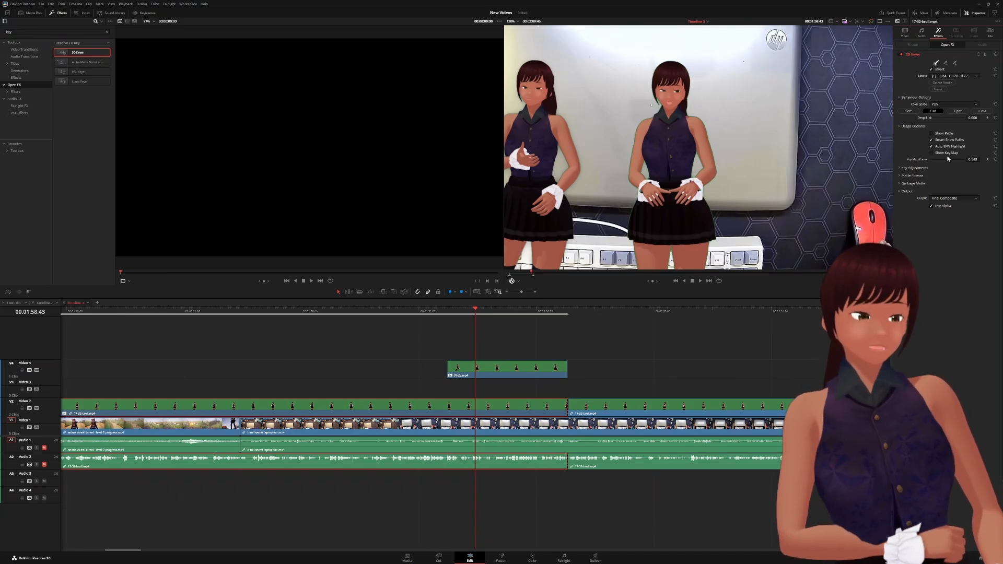
left_click(931, 153)
scroll(765, 120, "down", 2)
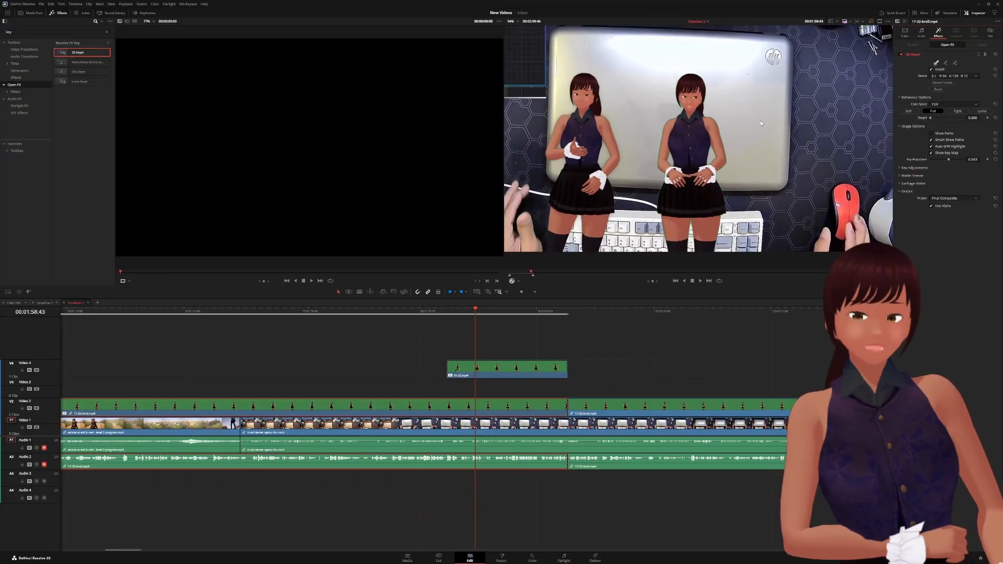
scroll(761, 123, "down", 3)
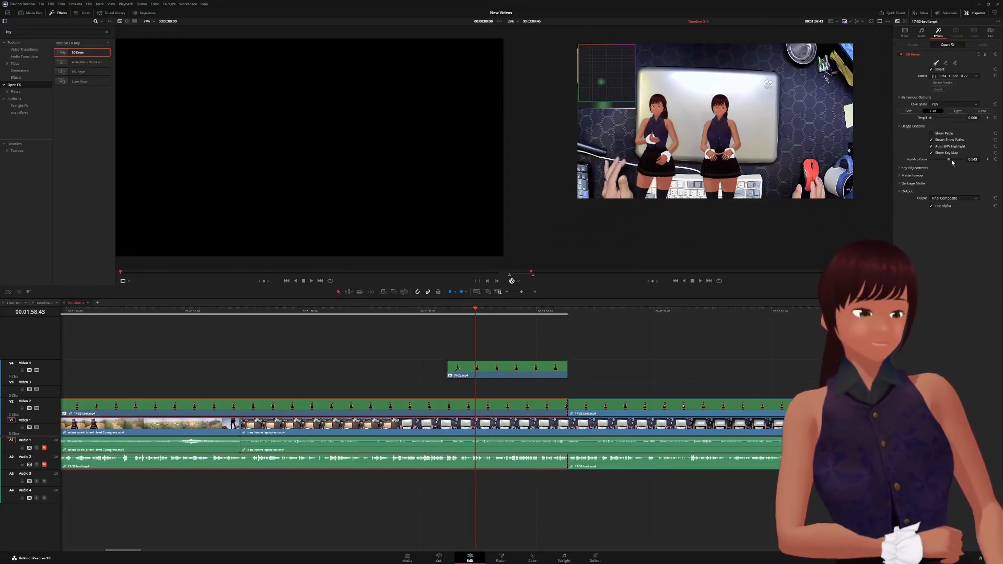
left_click_drag(948, 158, 956, 160)
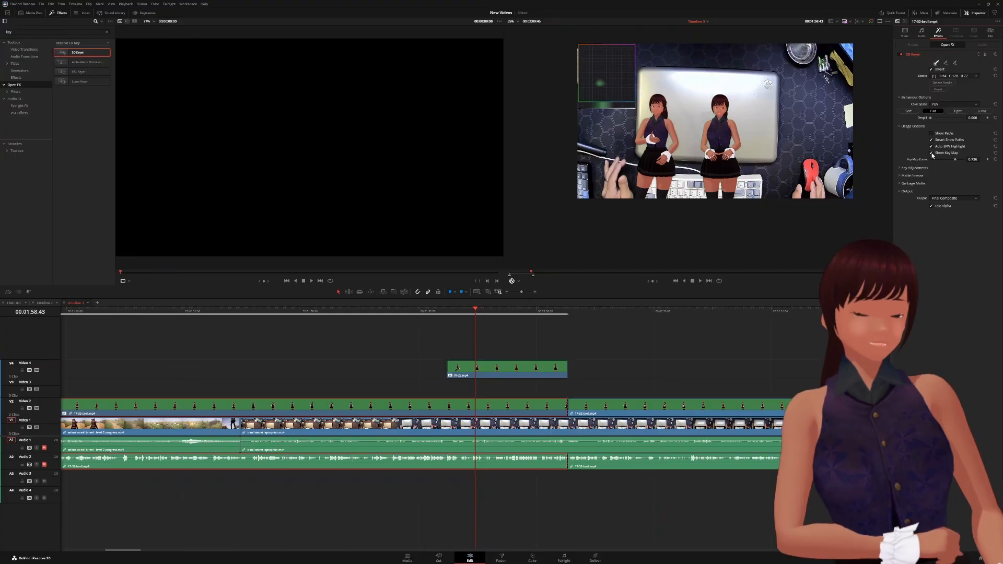
left_click(932, 153)
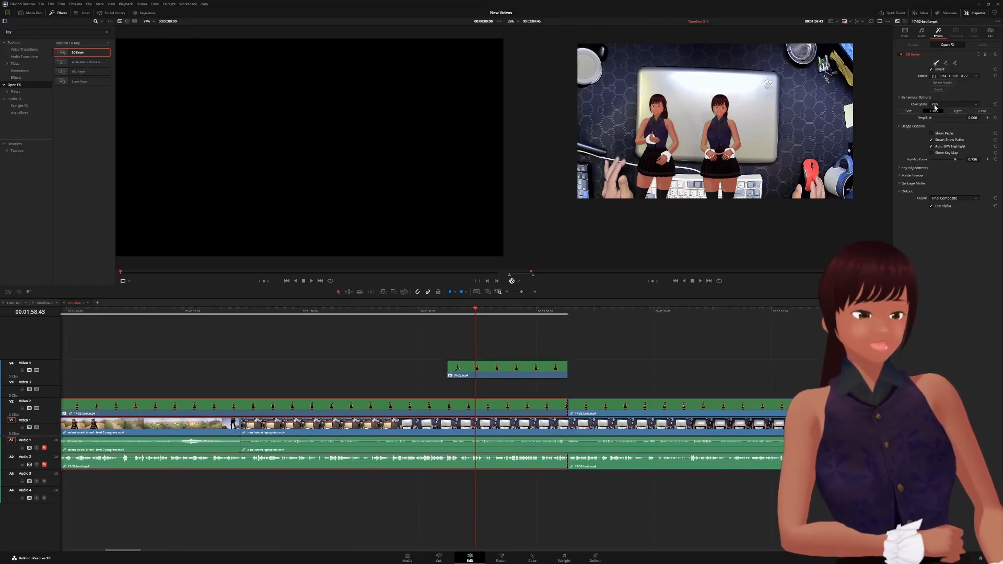
- Raise despill to full strength and compare Soft, Tight, Luma and Flat behaviours, returning to Soft
scroll(725, 106, "up", 5)
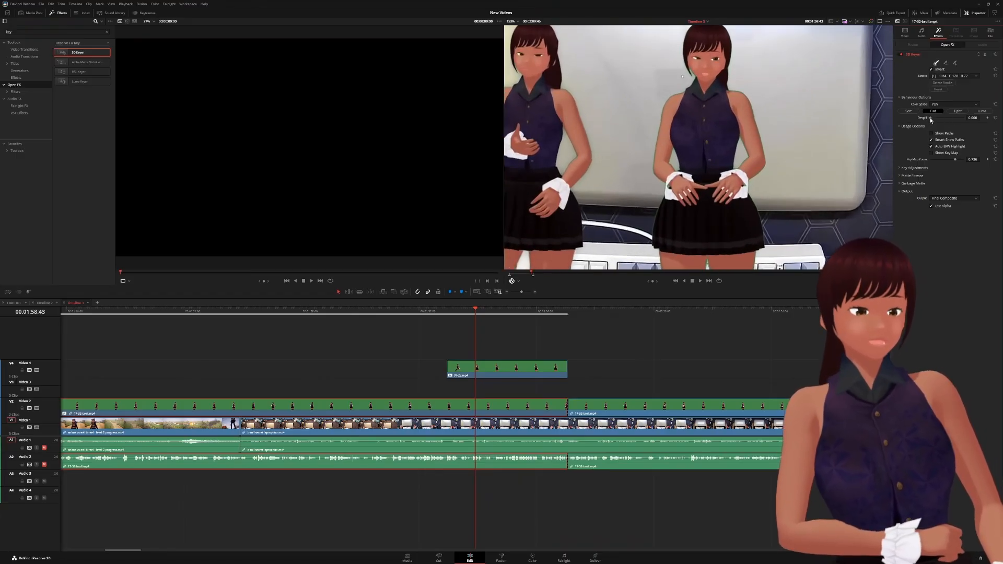
left_click_drag(930, 118, 962, 122)
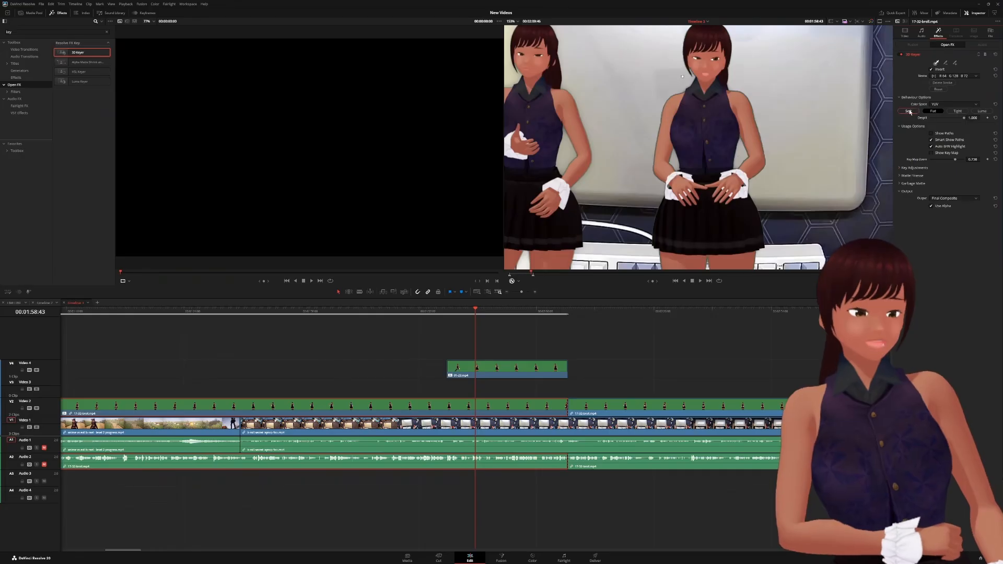
left_click(908, 111)
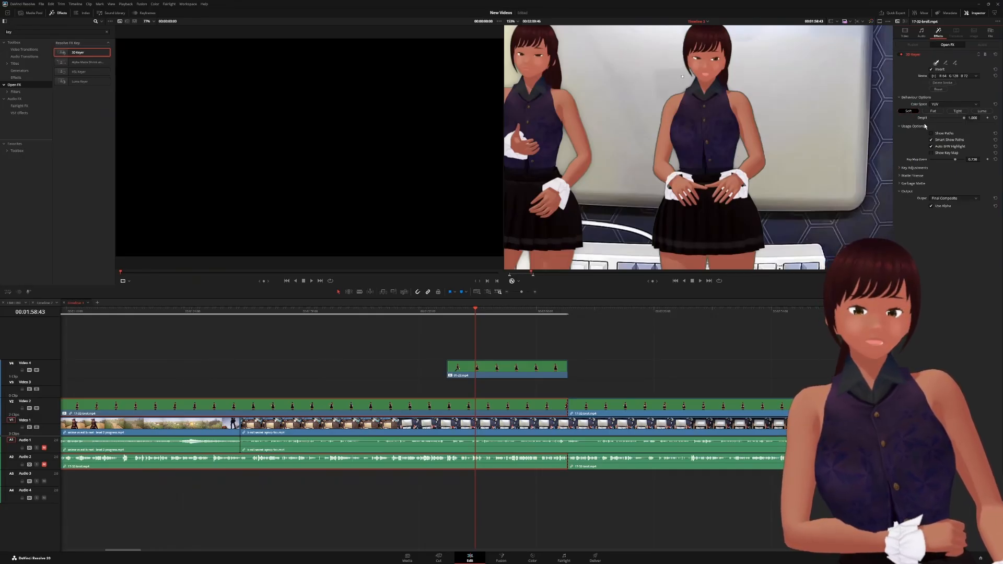
mouse_move(964, 117)
left_mouse_down()
mouse_move(894, 123)
mouse_move(973, 118)
left_mouse_up()
left_click(958, 111)
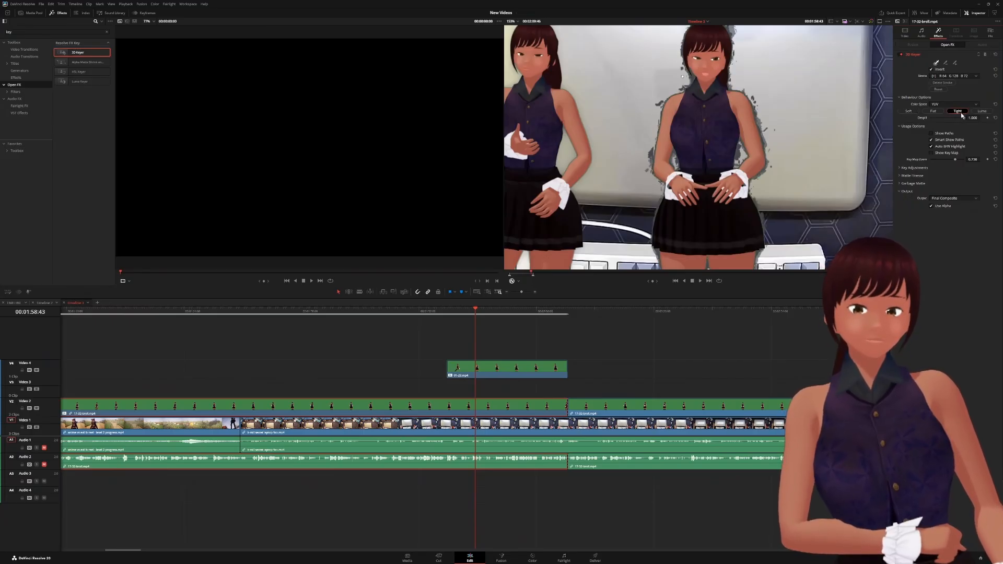
left_click(982, 111)
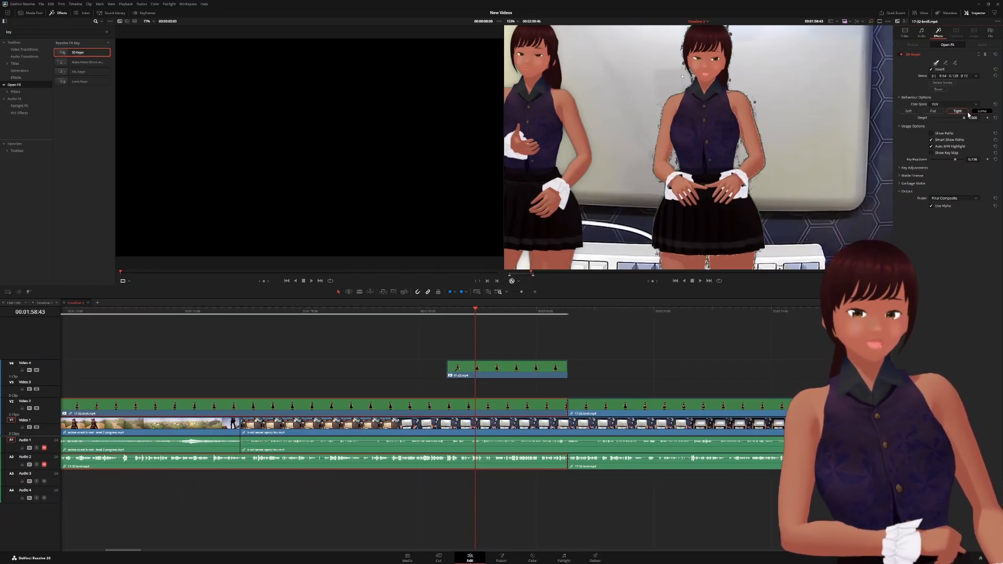
left_click(934, 111)
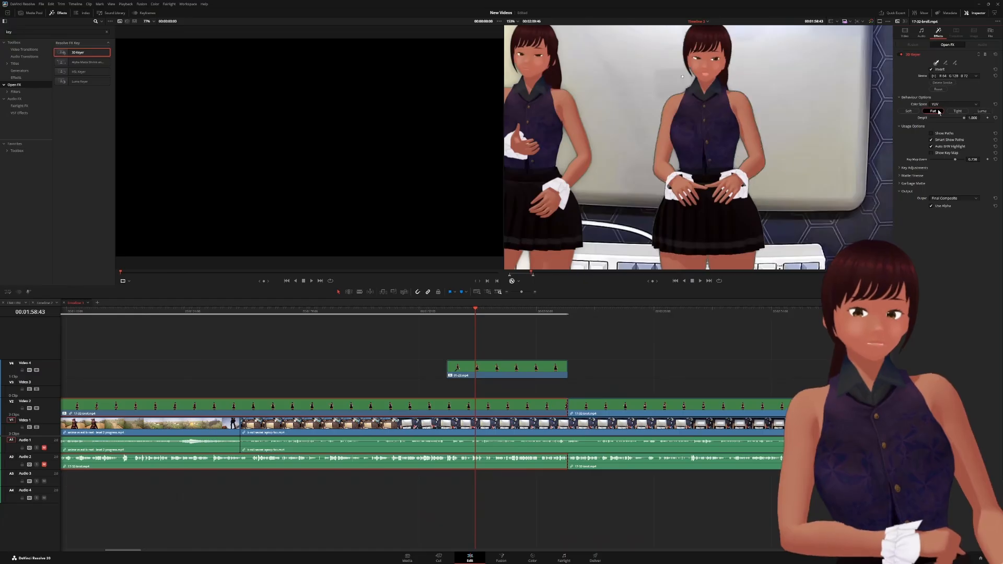
left_click(913, 112)
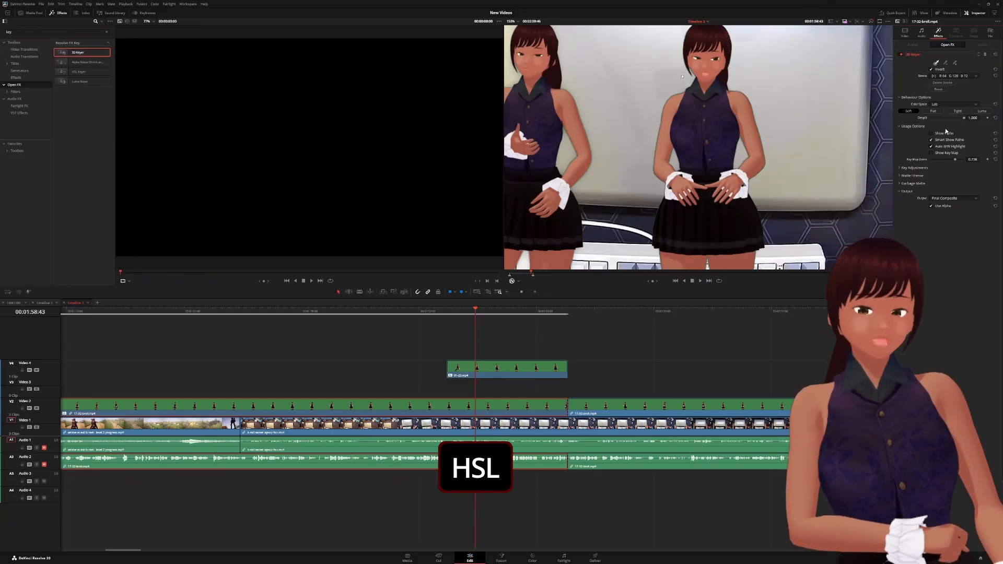
- Compare the Lab and HSP colour spaces, settling on YUV
left_click(945, 129)
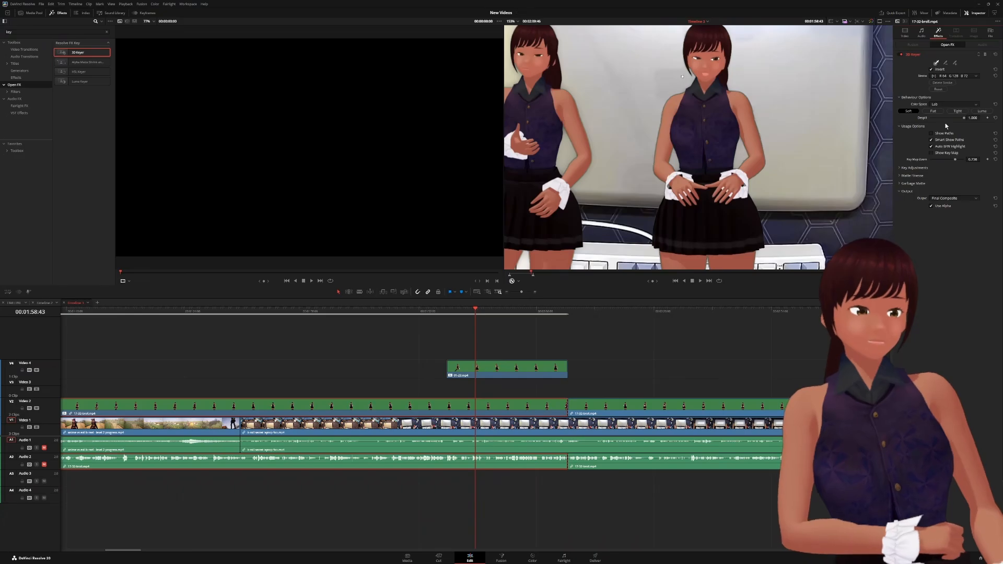
left_click(945, 123)
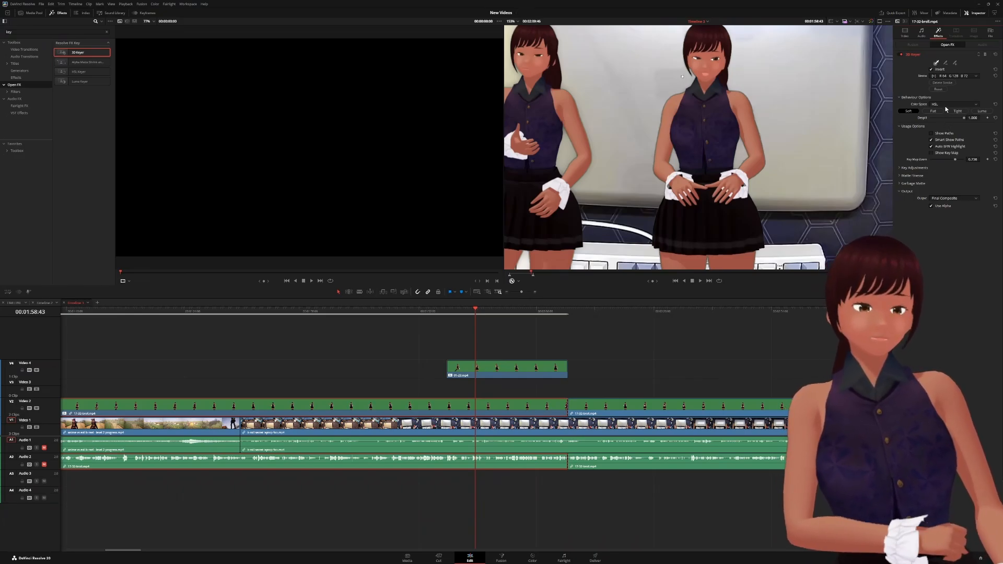
scroll(945, 106, "up", 1)
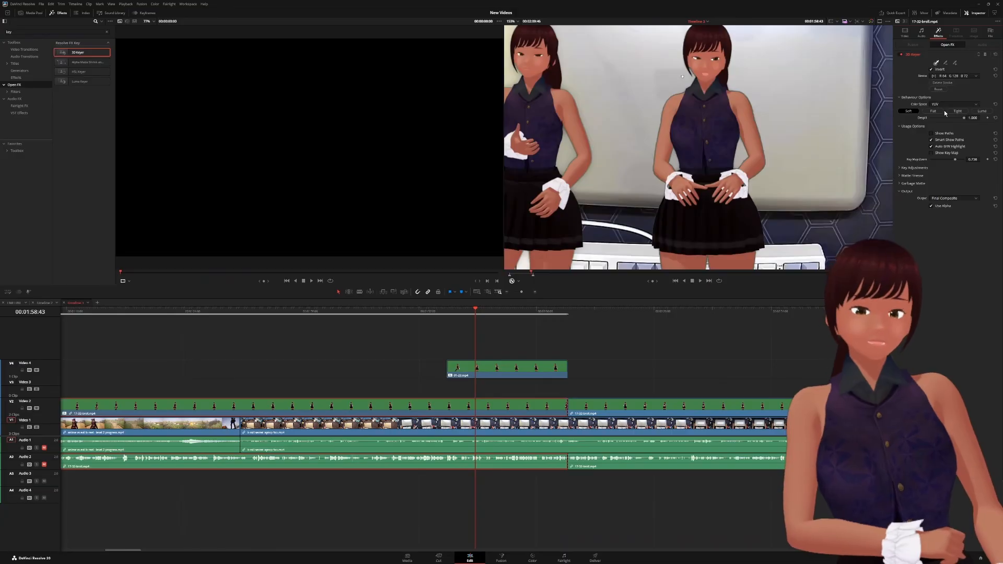
left_click(945, 111)
scroll(720, 143, "down", 1)
scroll(720, 142, "down", 1)
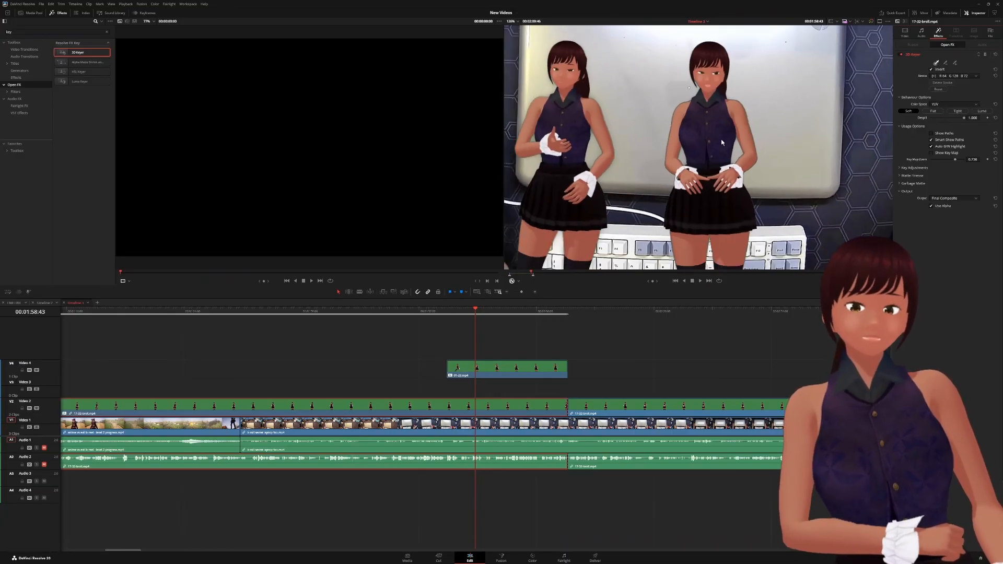
- Toggle between Flat and Soft behaviour, settle on Soft, and keep despill at full strength
left_click(933, 111)
left_click(908, 111)
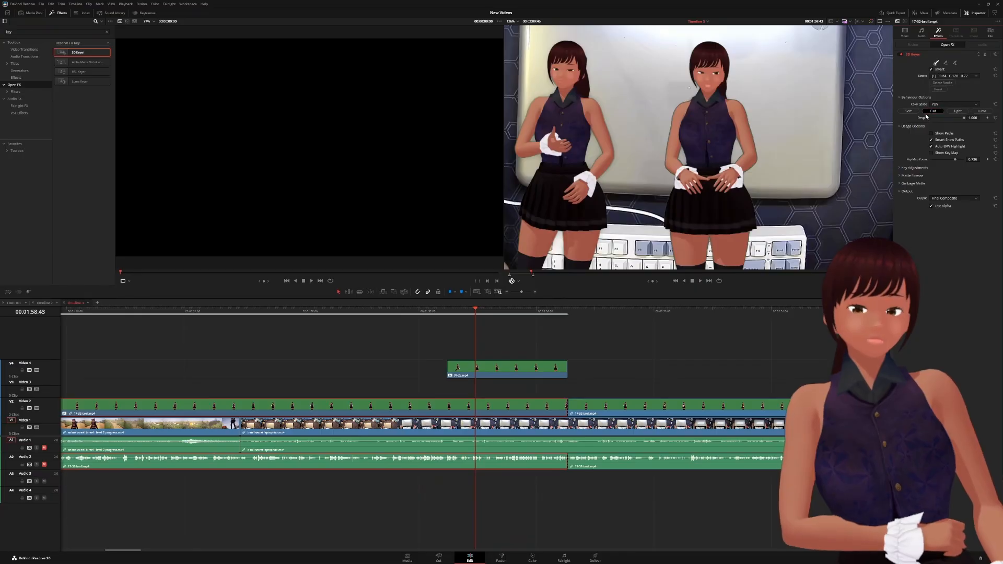
left_click(933, 111)
left_click(909, 112)
left_click(933, 112)
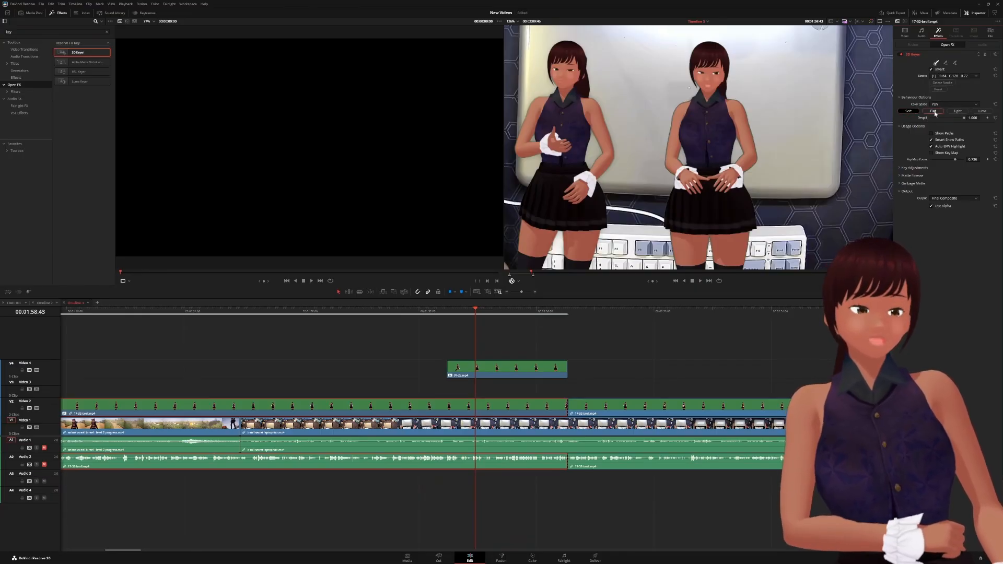
left_click(909, 111)
left_click(932, 111)
left_click(911, 111)
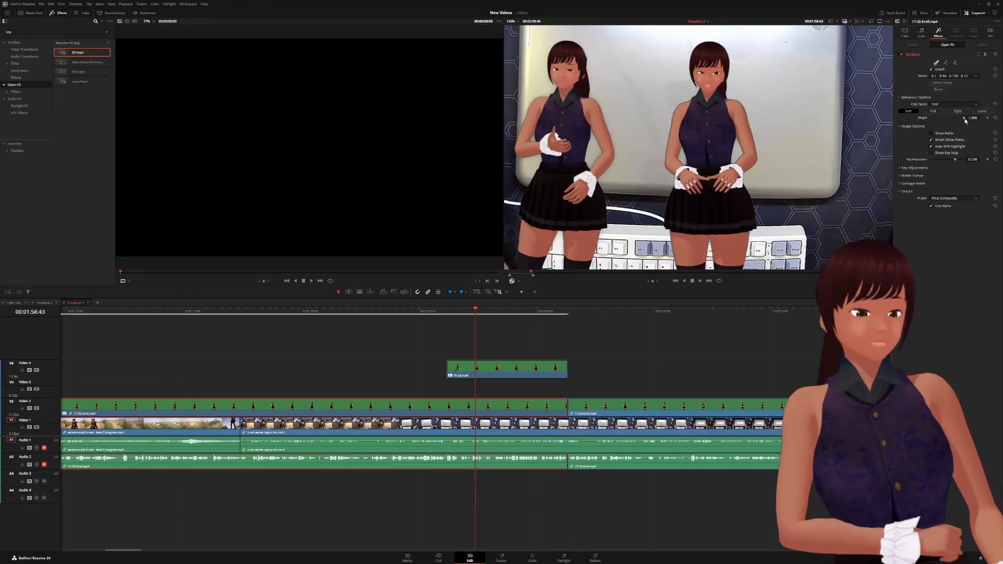
left_click_drag(965, 119, 948, 120)
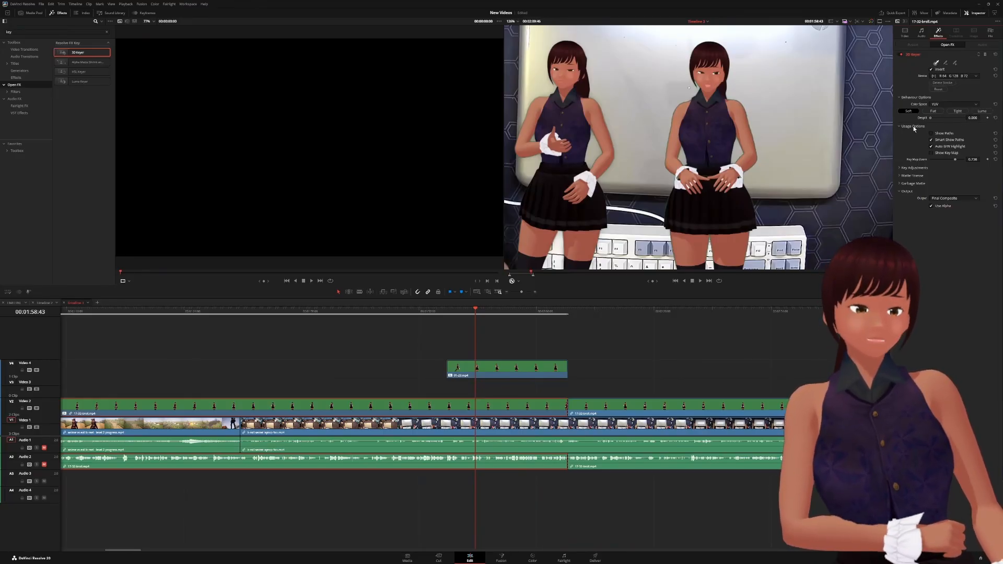
left_click_drag(941, 124, 968, 122)
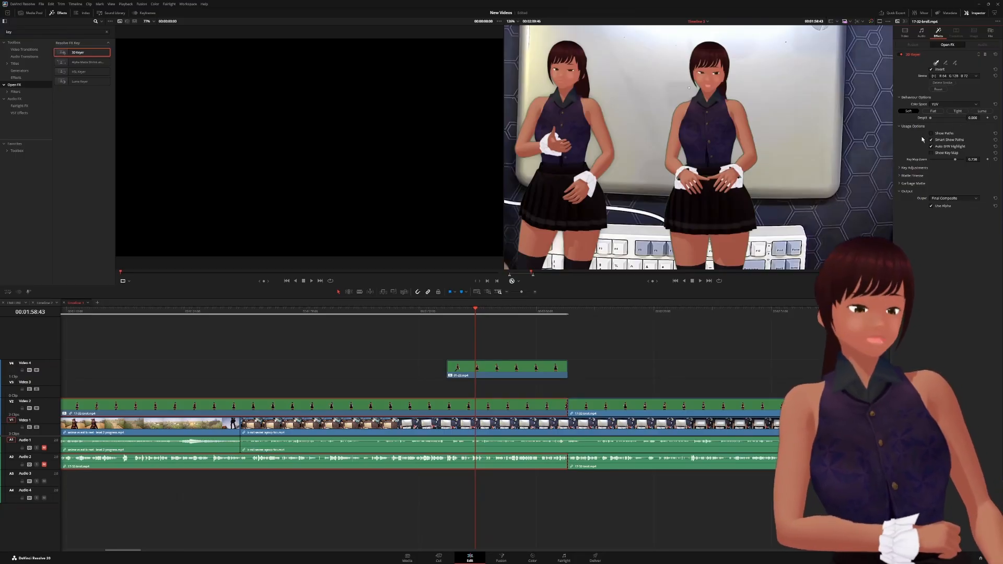
- In Key Adjustments, tune Chroma Tolerance and despill (about 0.473), ending with Chroma Tolerance at 12.8
left_click(900, 168)
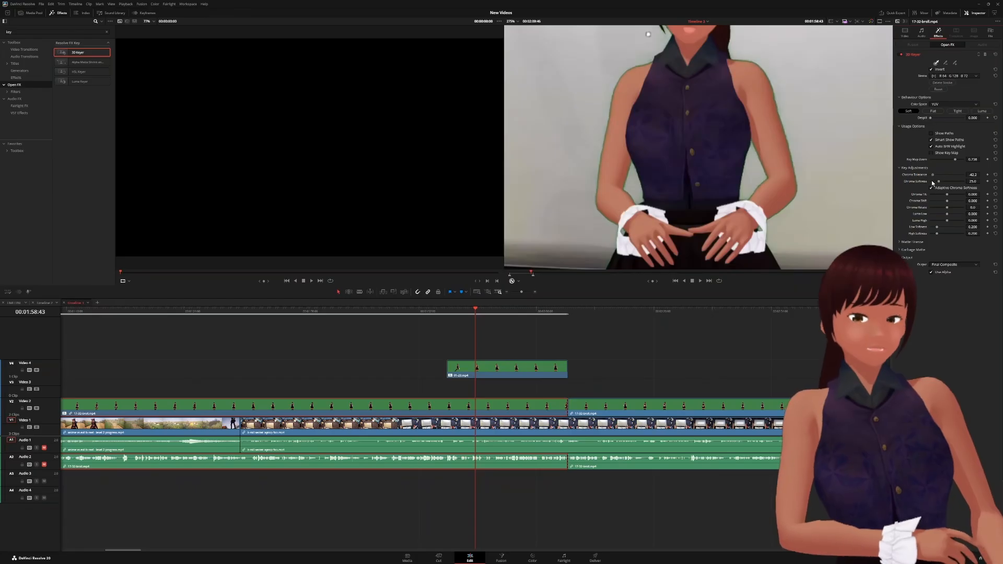
left_click(915, 183)
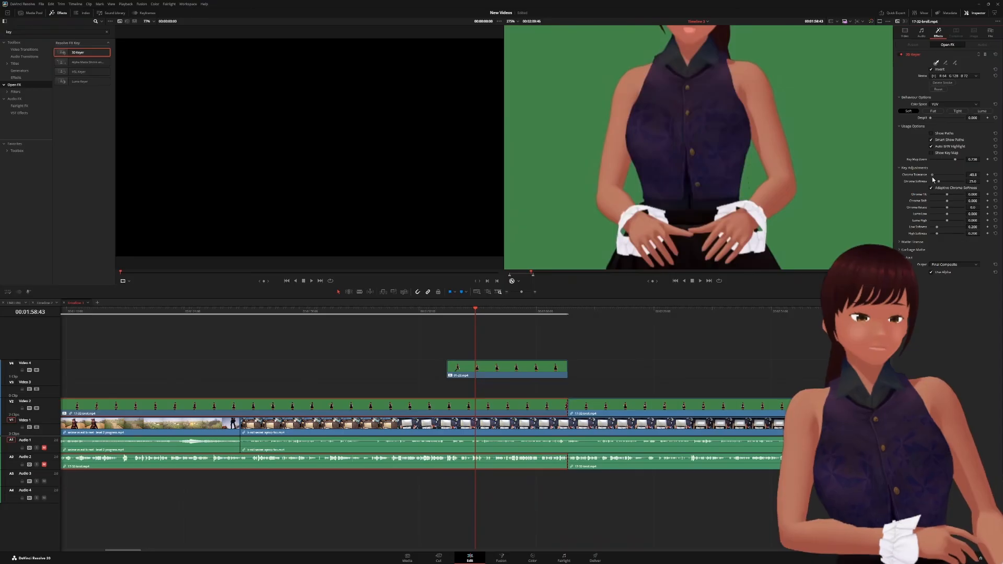
left_click_drag(931, 177, 943, 177)
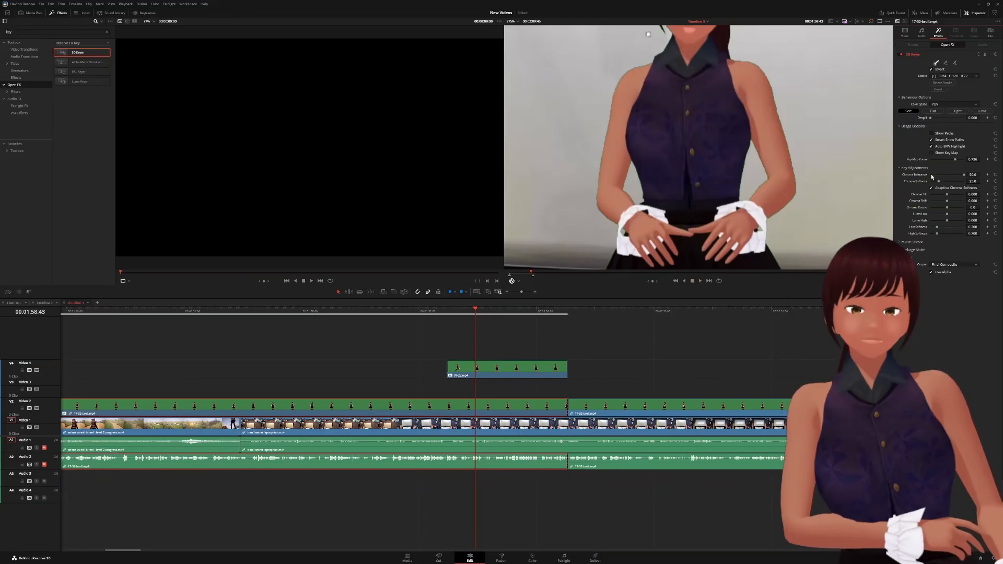
scroll(752, 200, "up", 4)
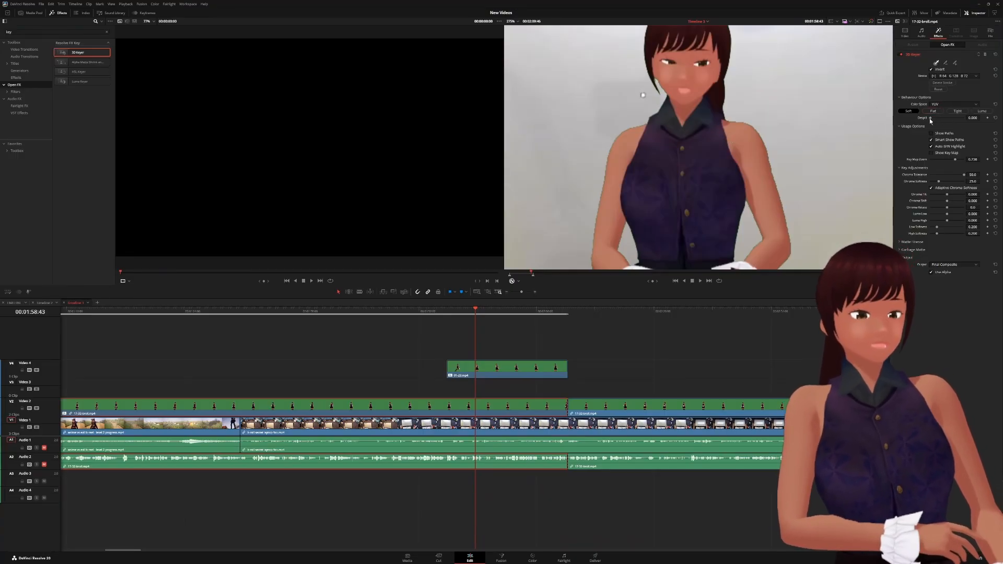
left_click_drag(929, 119, 946, 122)
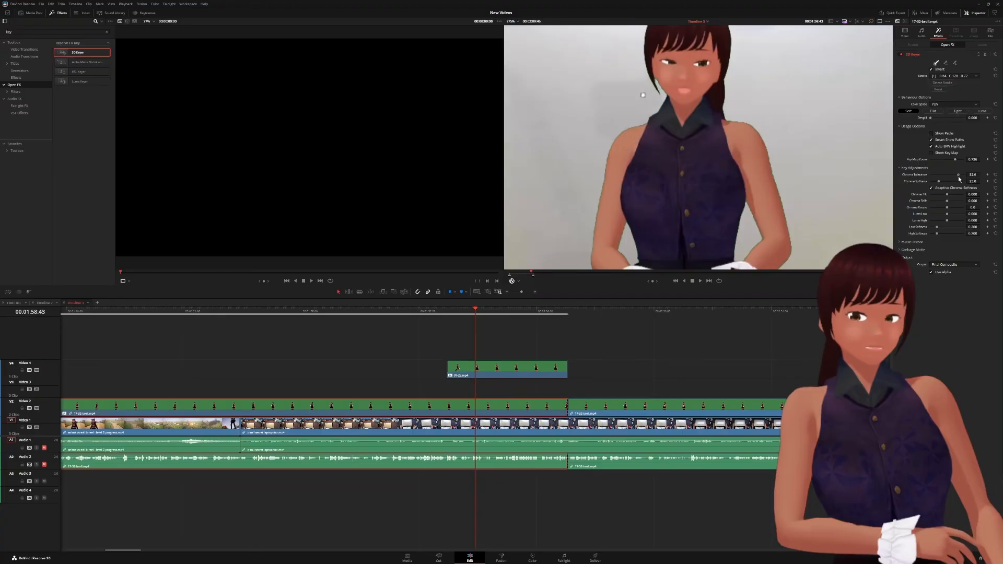
left_click_drag(956, 178, 951, 178)
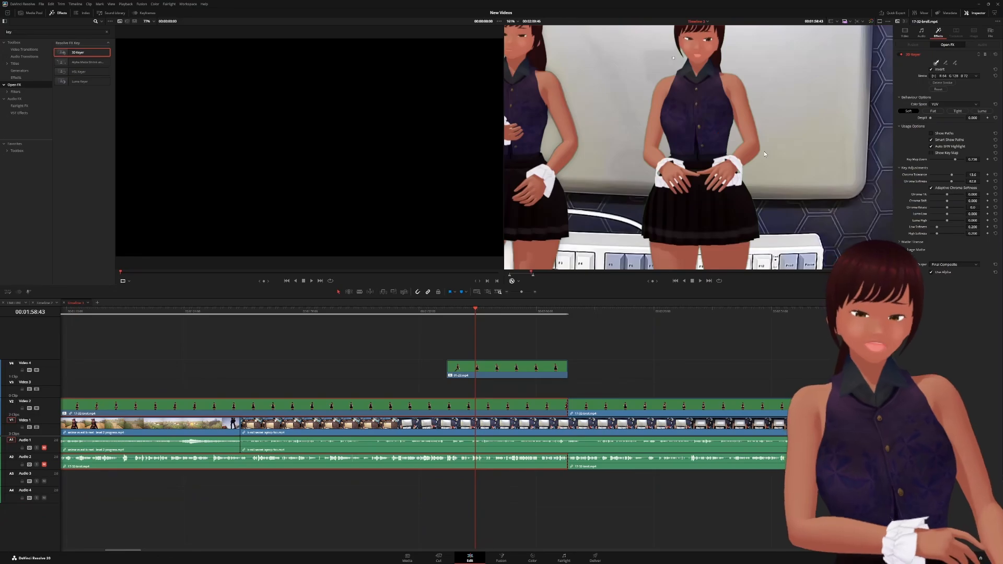
- Scroll the timeline back to about 00:01:03:18 and zoom the viewer in on the keyed avatar
scroll(763, 153, "down", 2)
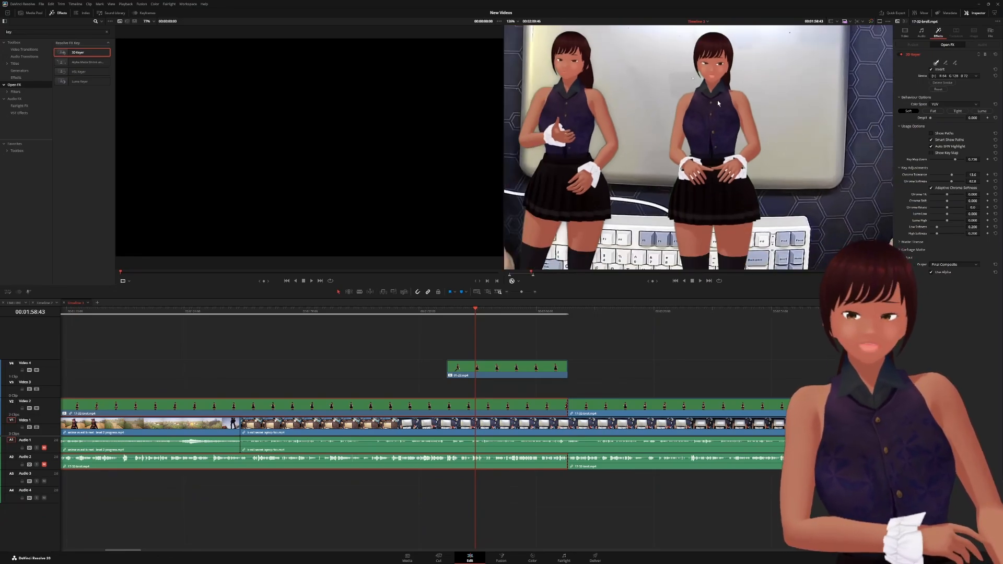
scroll(733, 118, "down", 2)
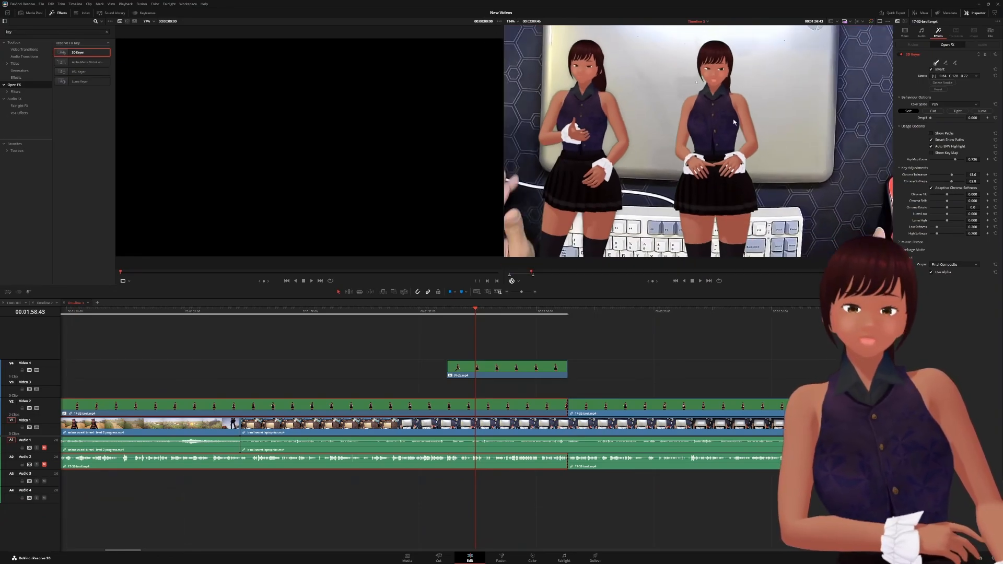
scroll(733, 118, "down", 2)
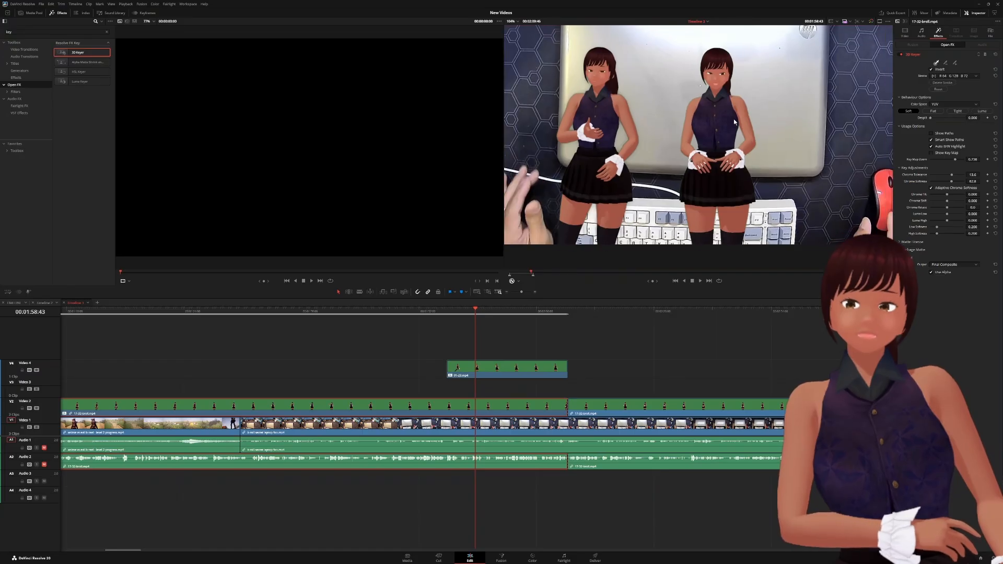
scroll(733, 118, "up", 2)
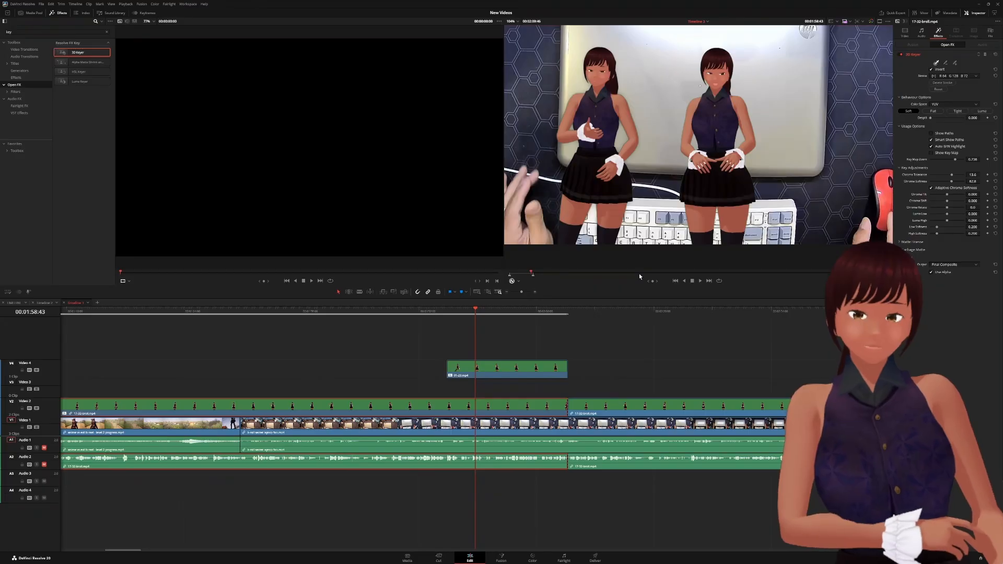
scroll(566, 311, "up", 1)
scroll(565, 310, "up", 10)
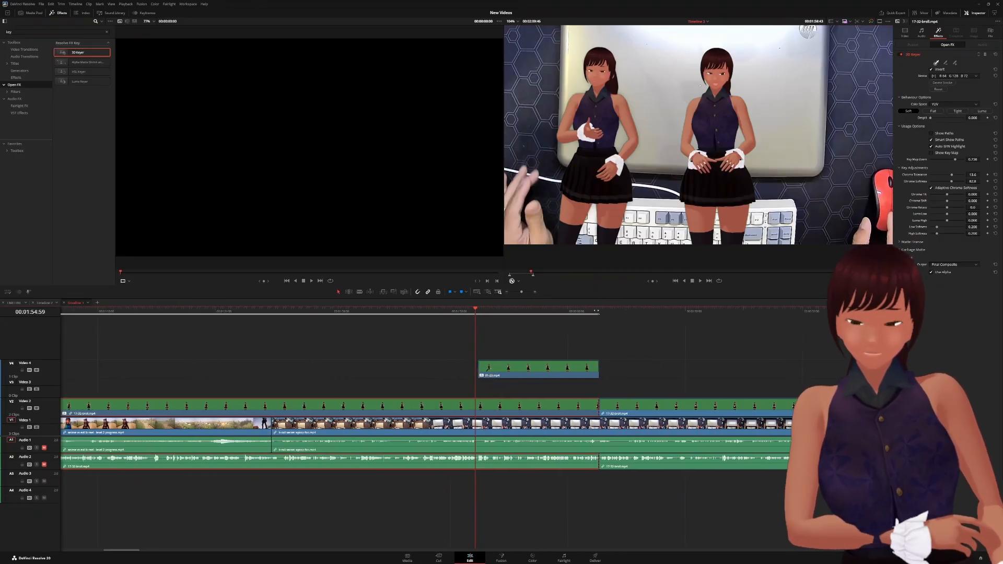
scroll(565, 311, "up", 6)
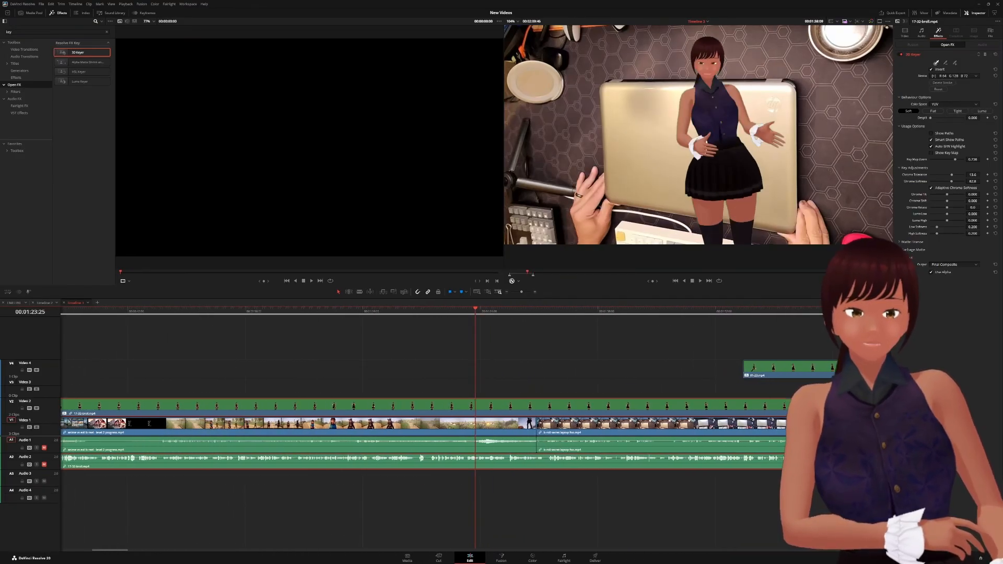
scroll(565, 311, "up", 9)
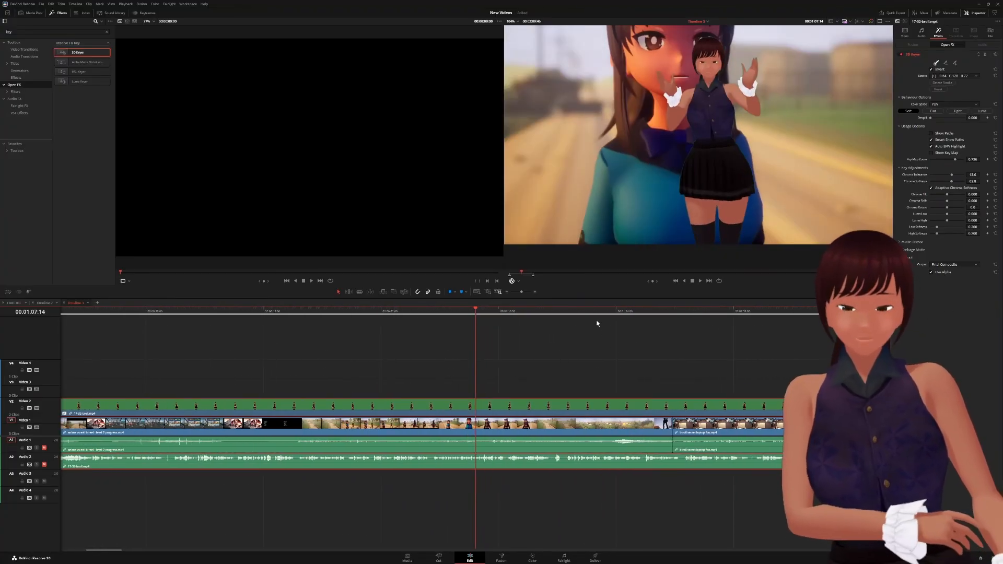
scroll(583, 313, "up", 2)
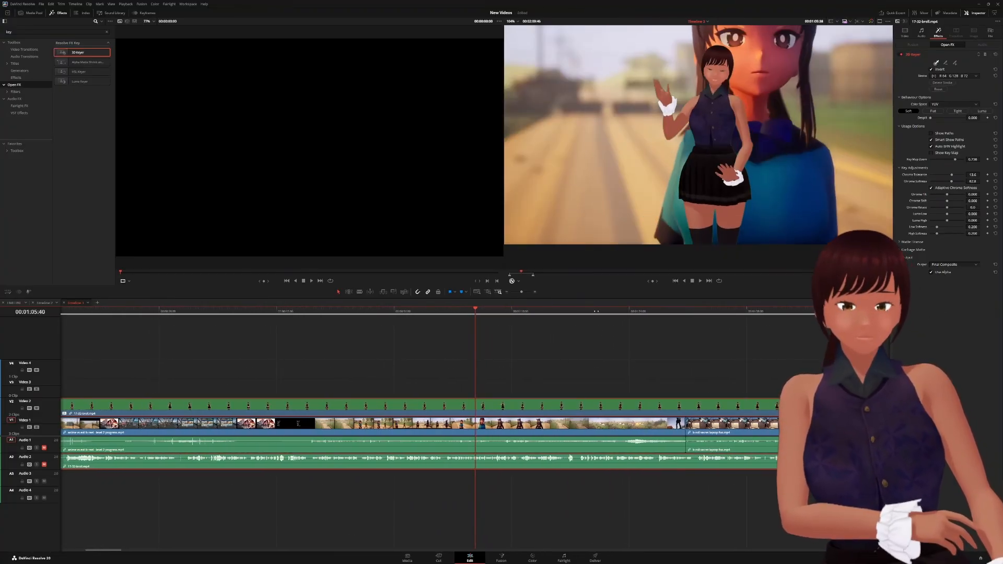
scroll(593, 311, "down", 1)
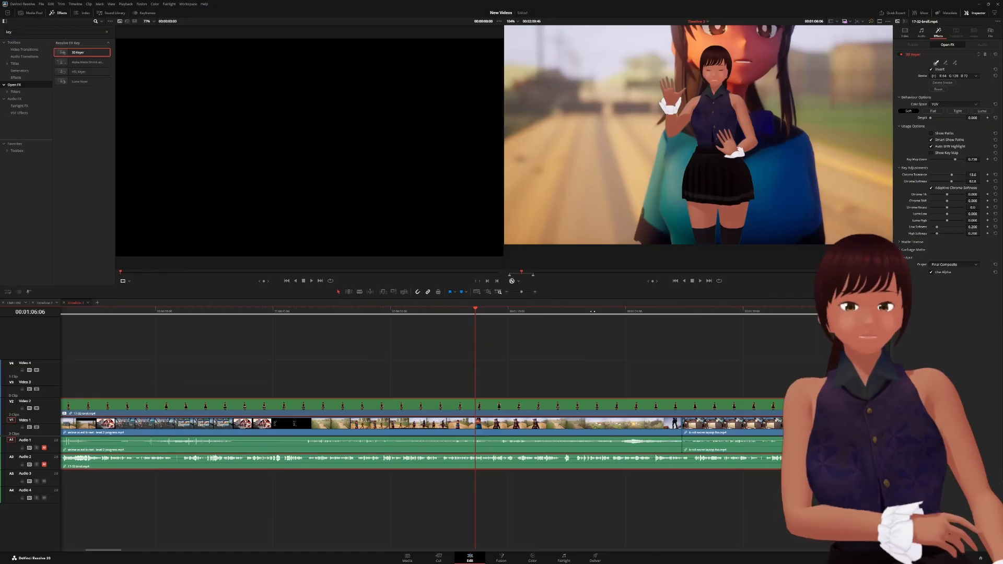
scroll(592, 311, "down", 4)
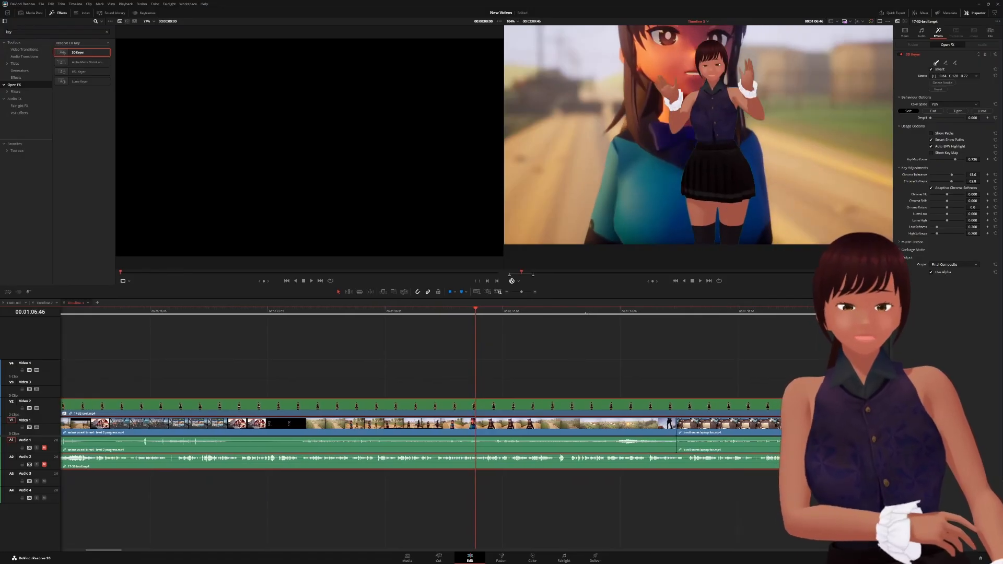
scroll(587, 313, "down", 8)
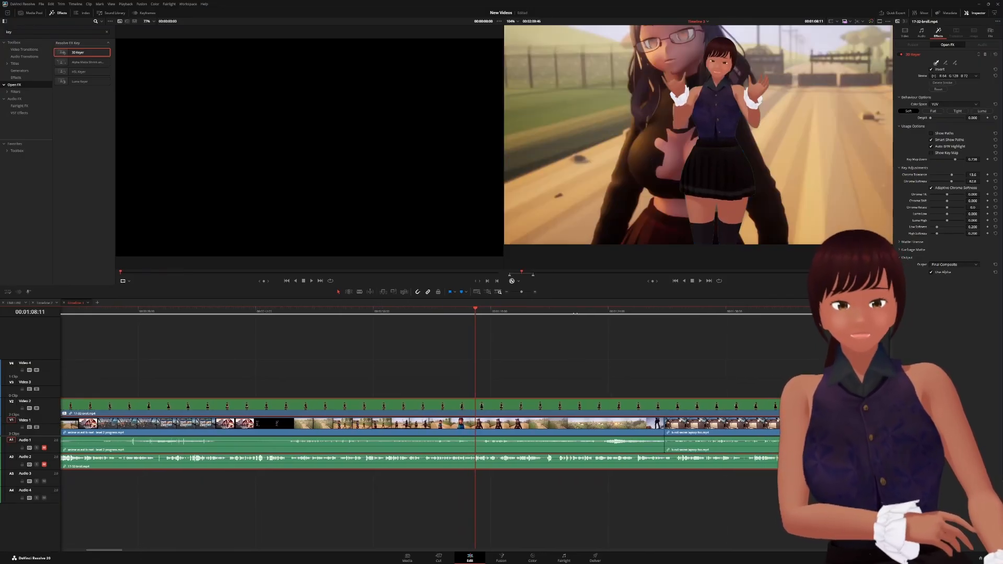
scroll(574, 314, "up", 4)
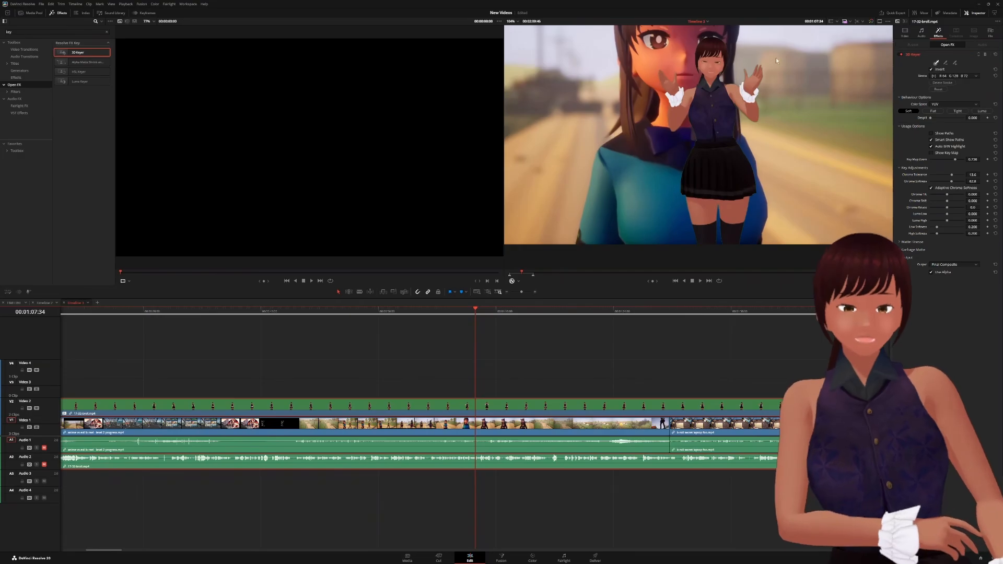
scroll(663, 97, "up", 8)
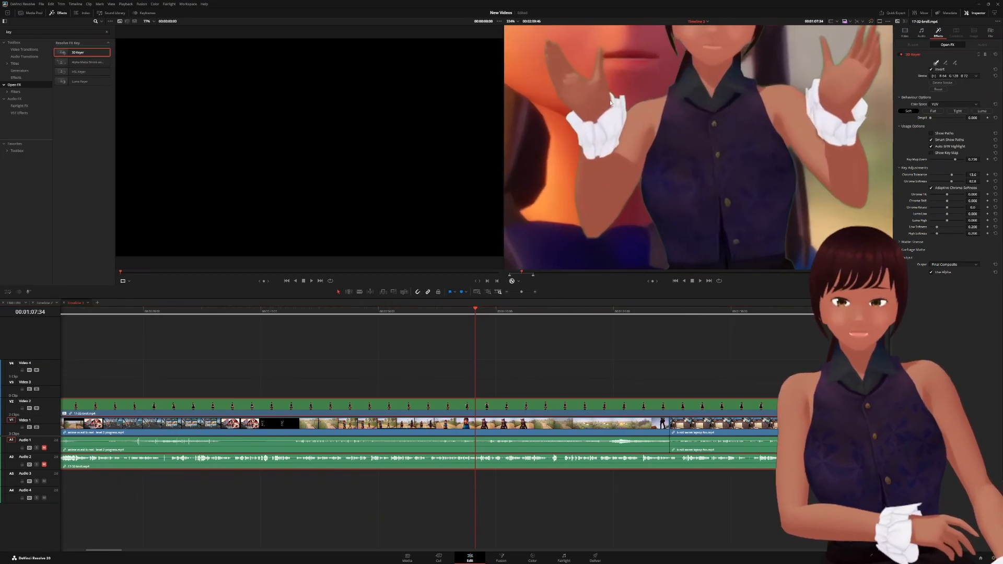
- Pan the magnified view to the avatar's face and zoom in and out to inspect the key edges
left_click_drag(610, 102, 654, 184)
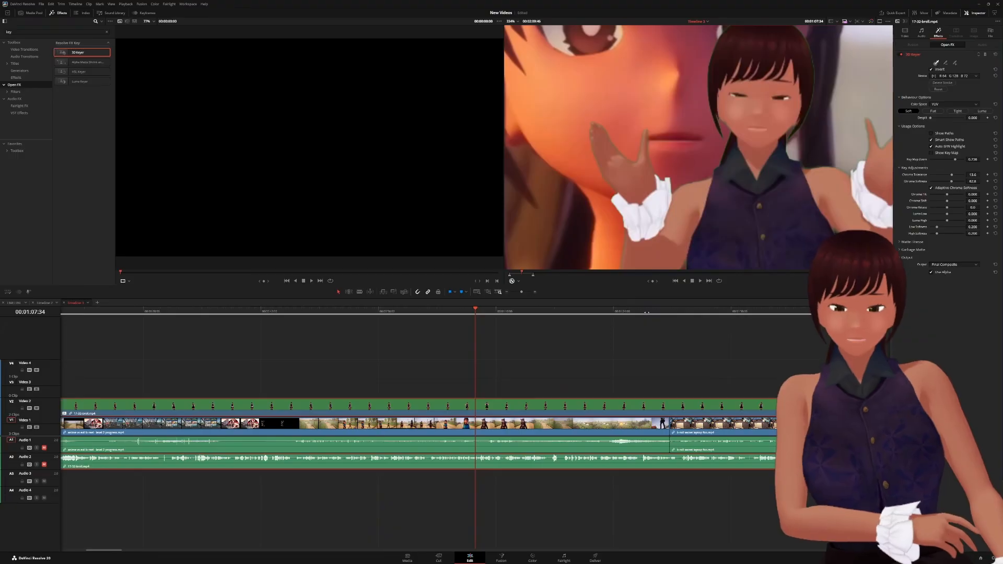
scroll(627, 308, "down", 3)
scroll(634, 311, "down", 3)
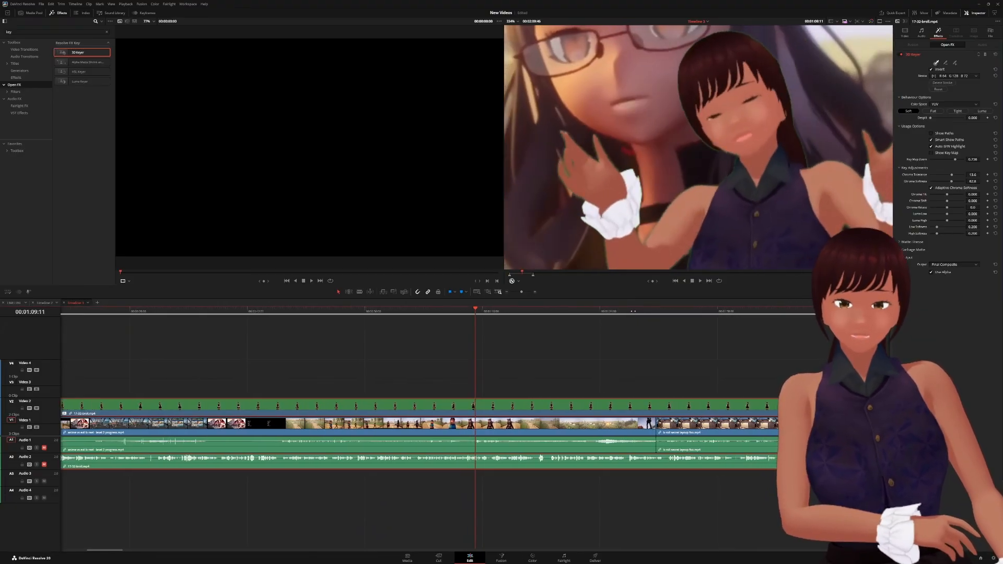
scroll(630, 311, "up", 10)
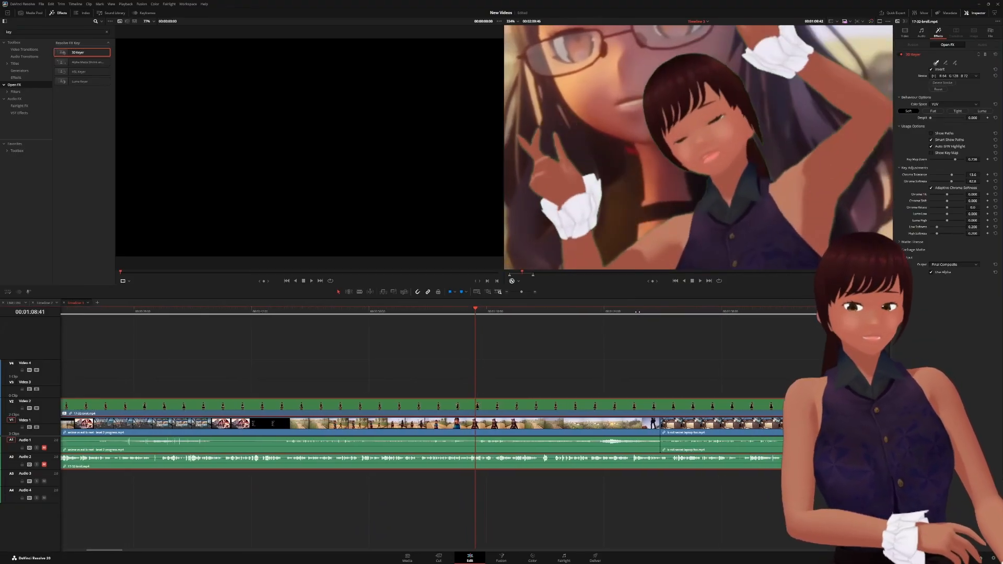
scroll(680, 318, "up", 1)
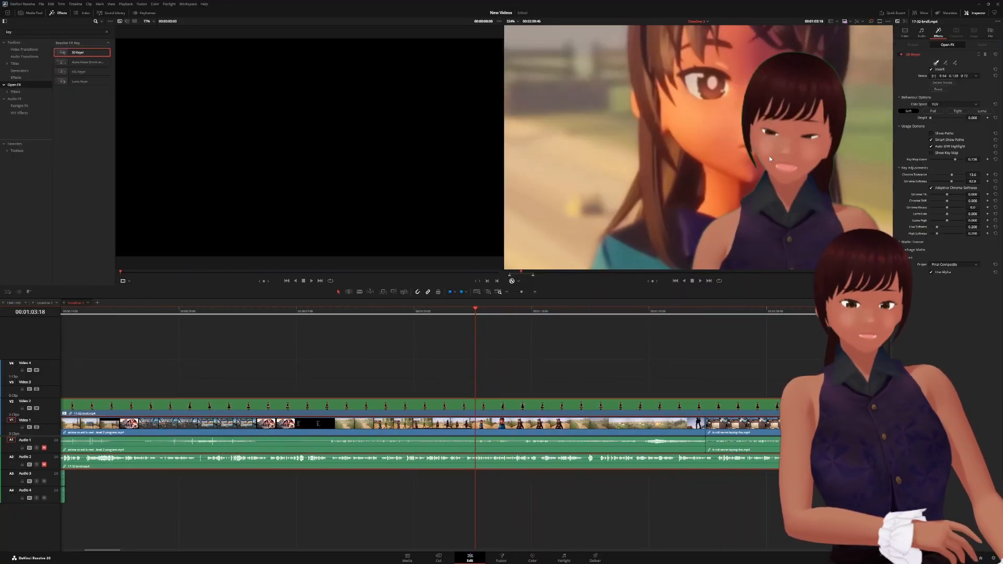
scroll(770, 155, "down", 5)
scroll(769, 156, "down", 5)
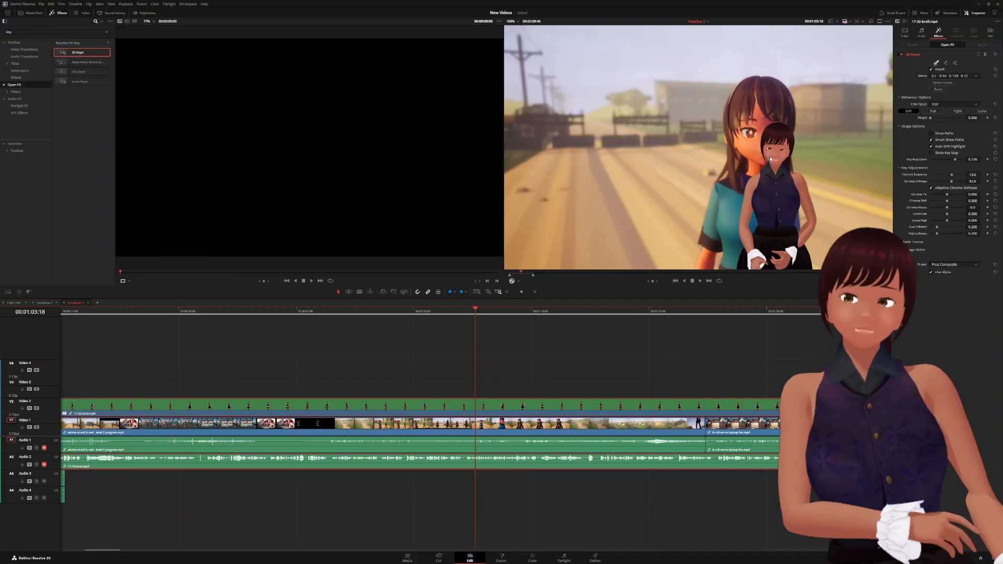
scroll(769, 155, "up", 1)
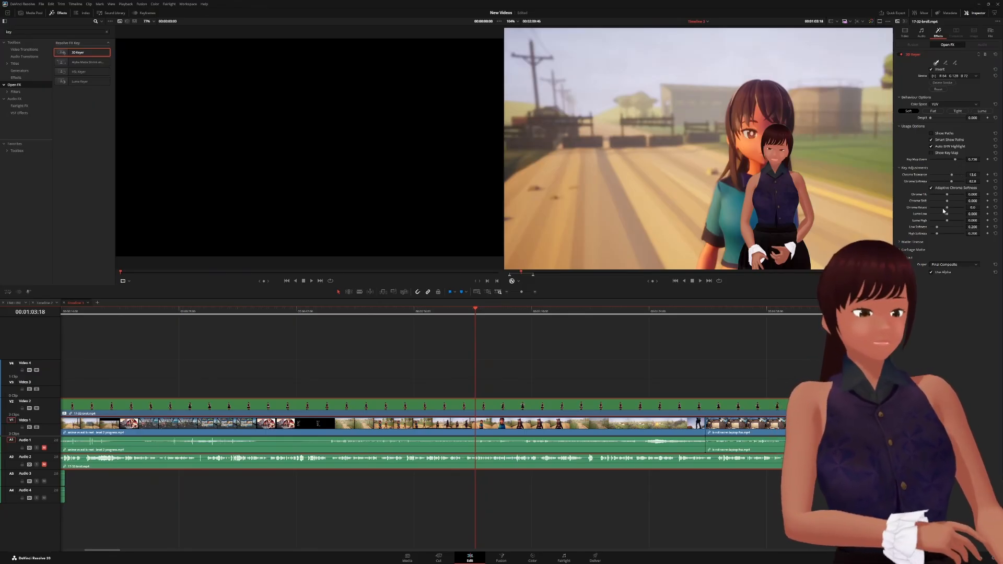
- Test Chroma Rotate and reset it to 0, then set Luma Low to about 0.005
scroll(791, 208, "up", 8)
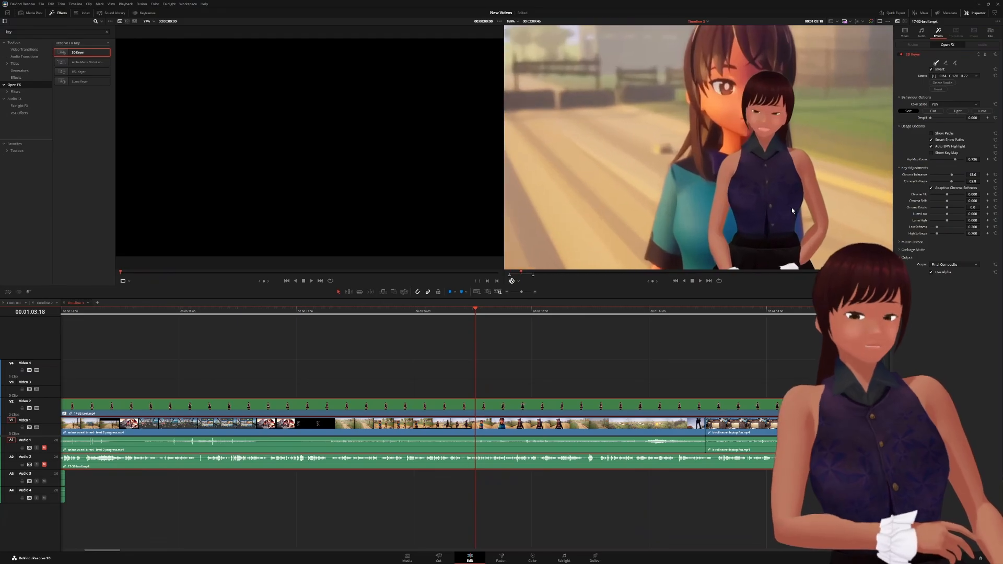
scroll(792, 210, "up", 2)
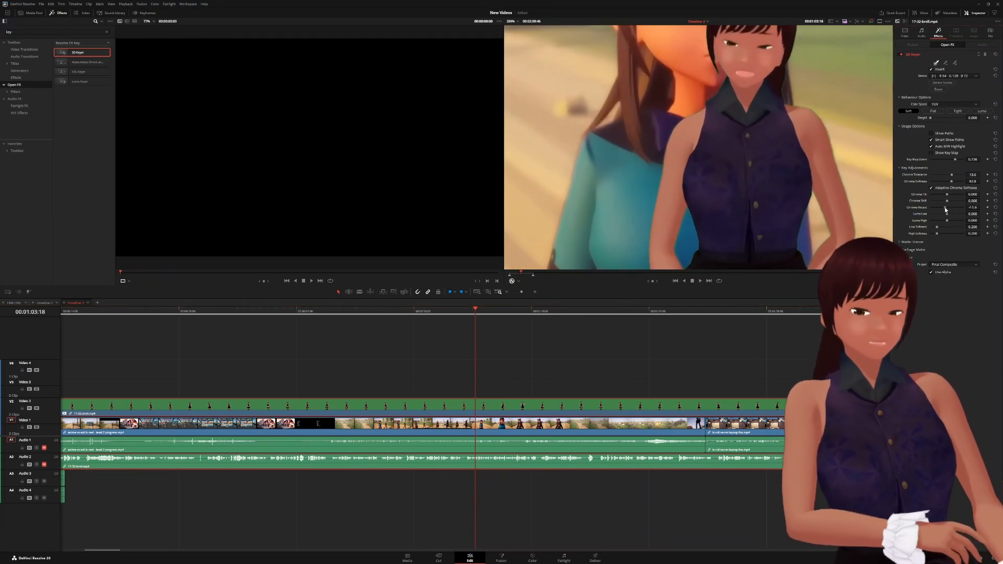
mouse_move(945, 208)
left_mouse_down()
mouse_move(931, 208)
mouse_move(947, 213)
left_mouse_up()
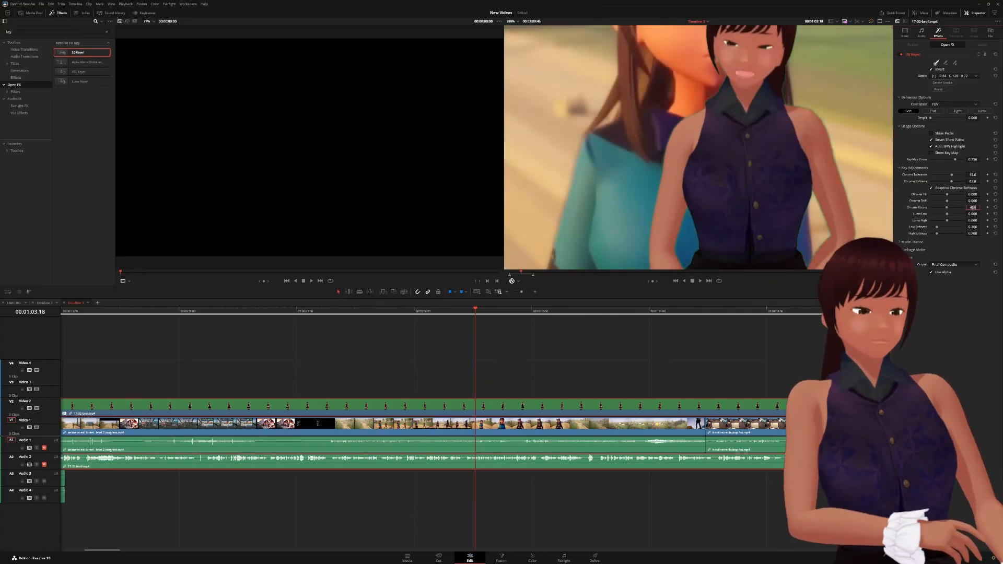
left_click(972, 207)
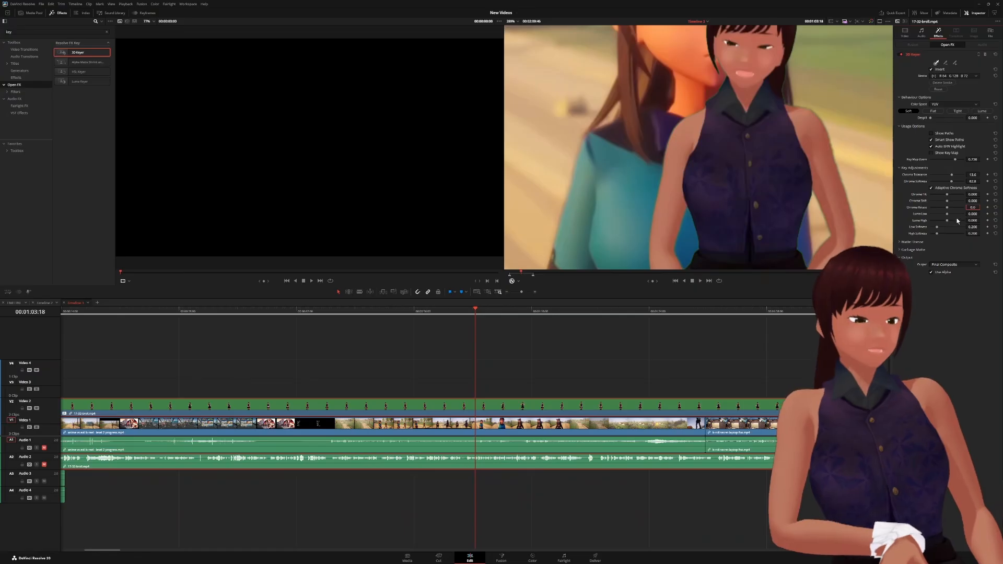
mouse_move(946, 214)
left_mouse_down()
mouse_move(927, 216)
mouse_move(996, 211)
mouse_move(946, 216)
left_mouse_up()
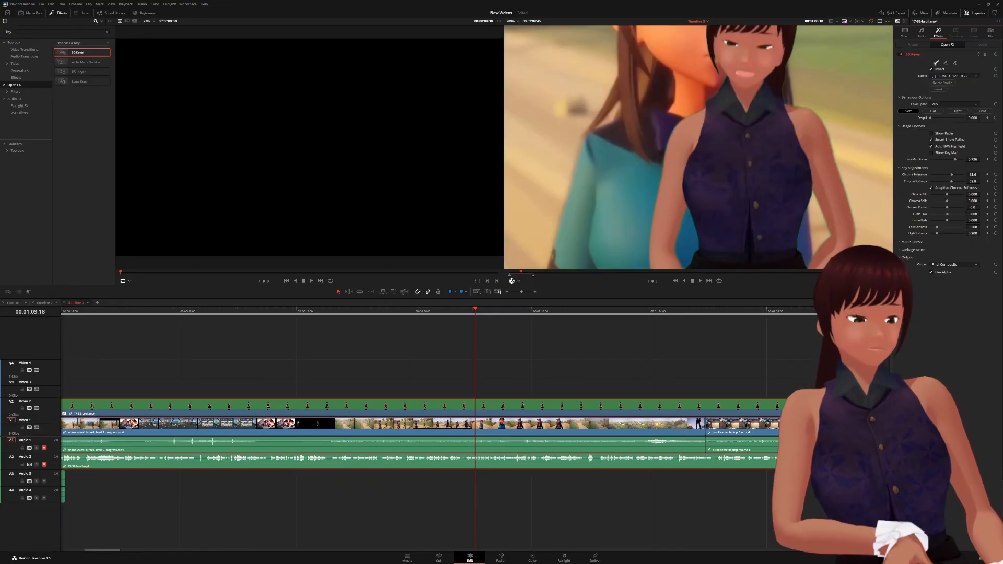
left_click_drag(947, 217, 946, 216)
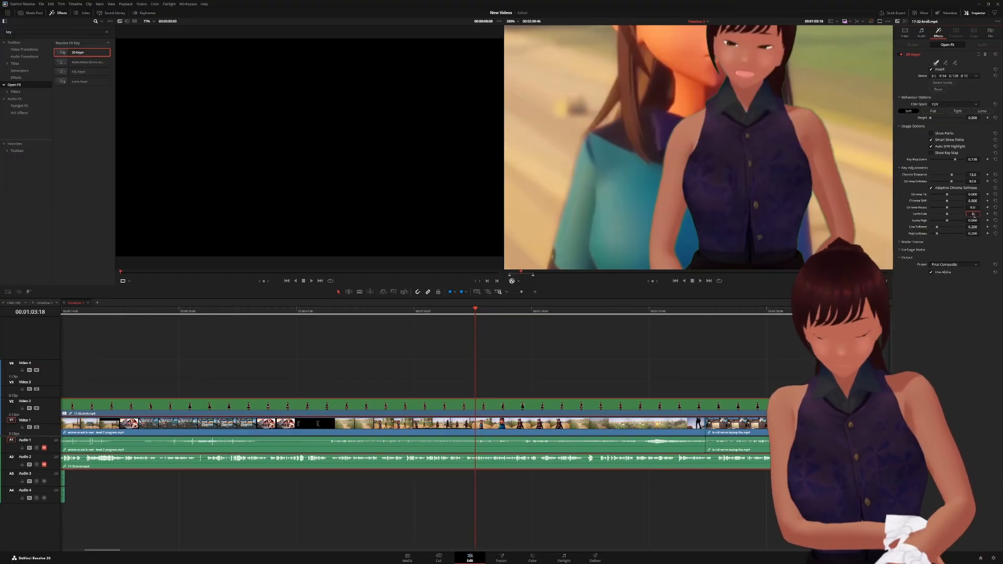
- Under Matte Finesse, nudge Pre Filter slightly lower and drop Clean Black from 55.8 to 7.0
left_click(927, 243)
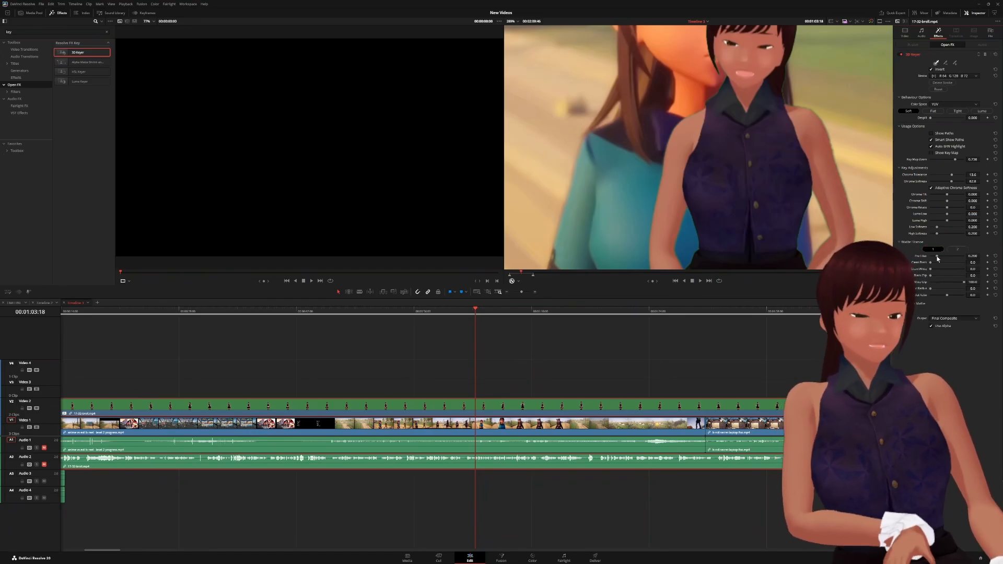
left_click_drag(937, 256, 937, 257)
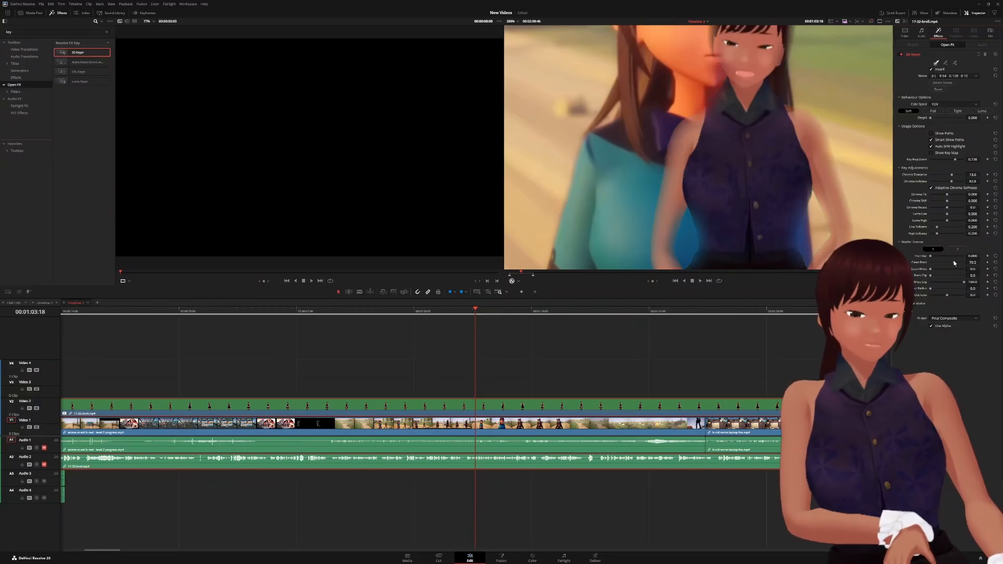
left_click_drag(946, 261, 932, 263)
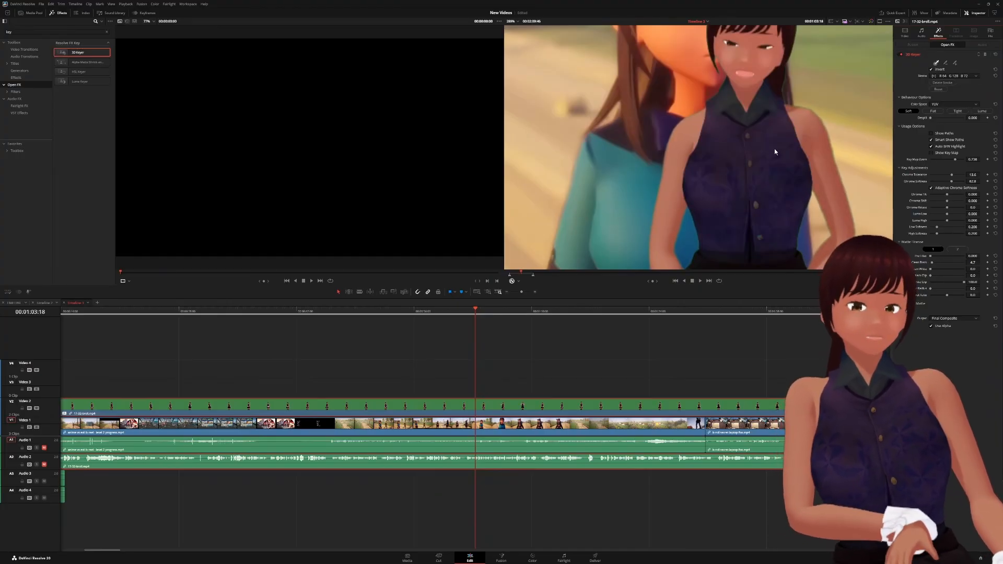
scroll(771, 146, "down", 5)
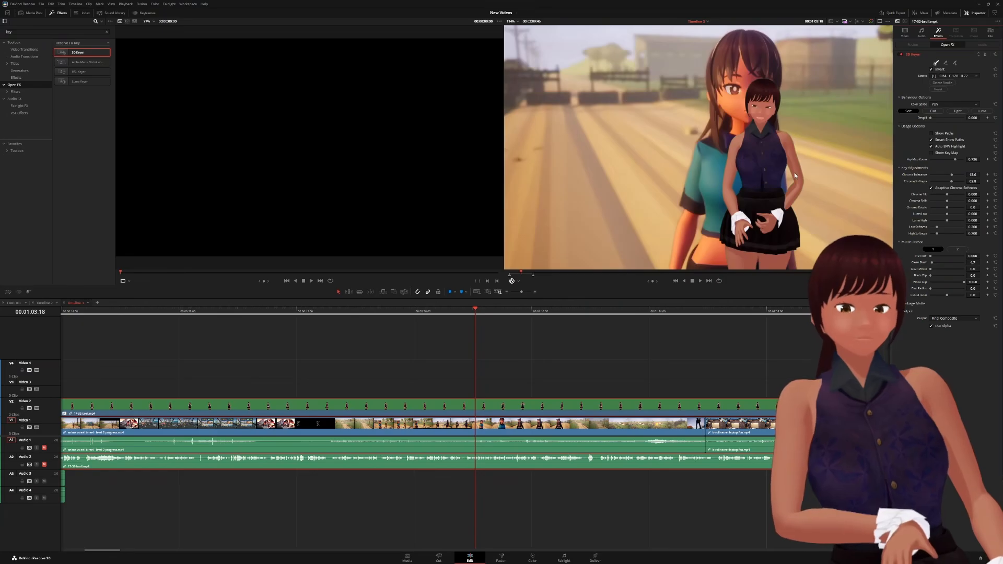
scroll(797, 188, "up", 1)
scroll(797, 189, "up", 3)
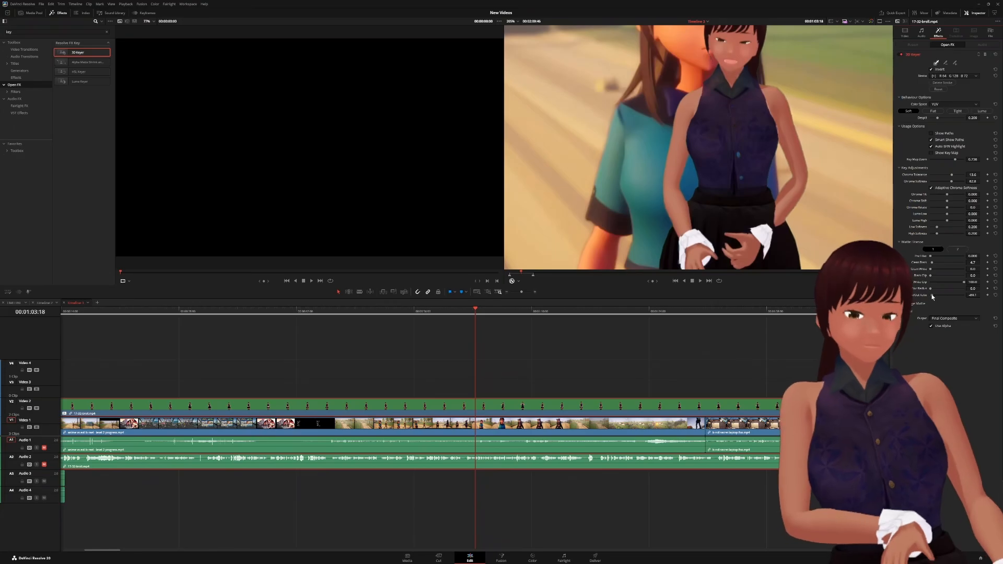
- Bring the 3D Keyer Matte Finesse In/Out Ratio slider back to -100.0
left_click_drag(947, 296, 997, 294)
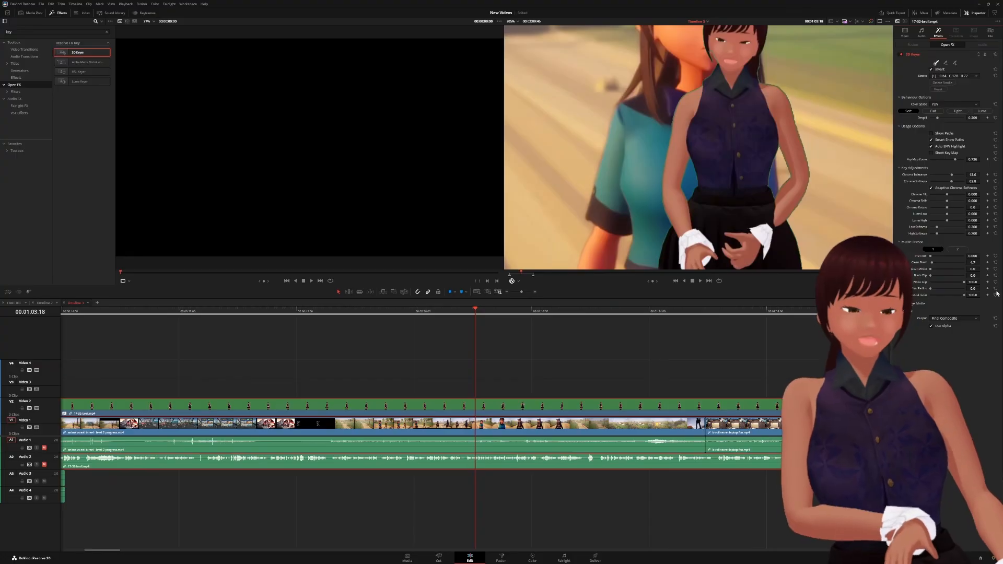
left_click_drag(963, 295, 943, 297)
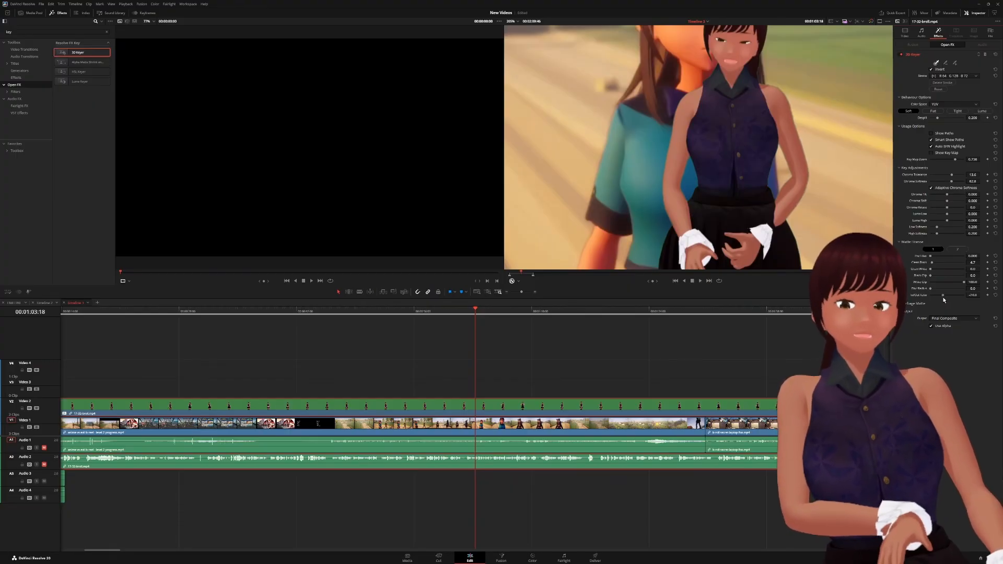
- Zoom the timeline viewer out to 67% and pan to frame the road scene
scroll(800, 178, "down", 2)
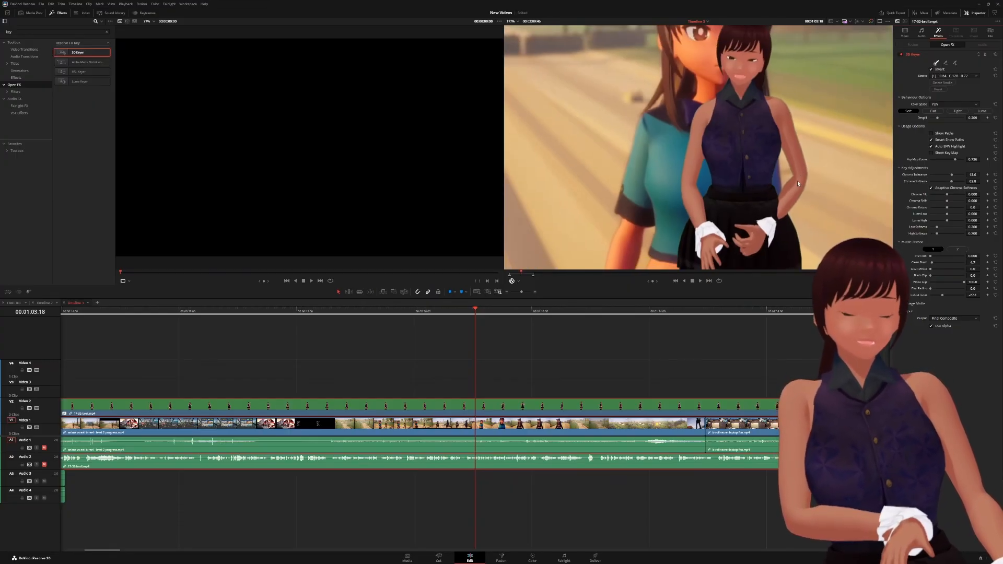
scroll(797, 183, "down", 5)
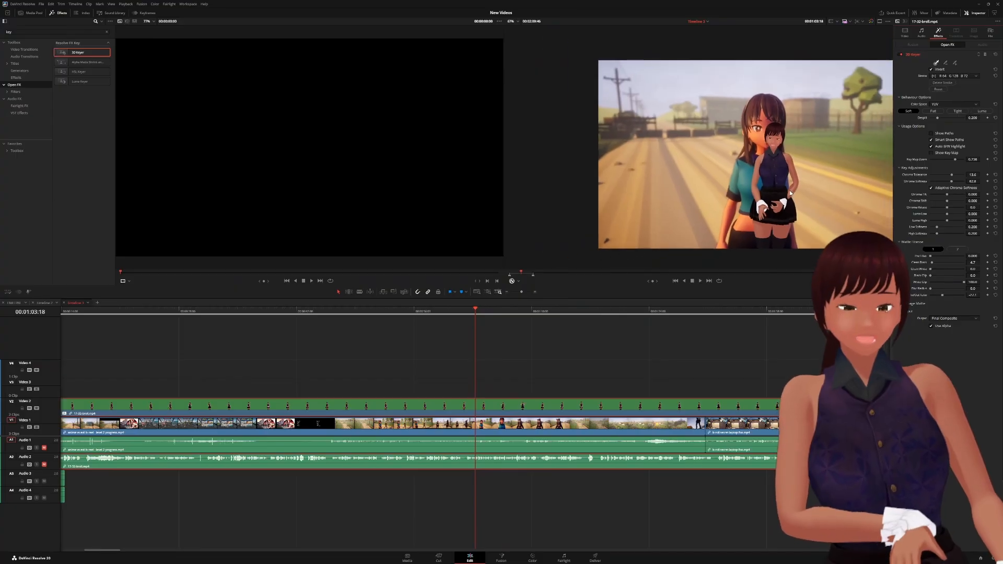
left_click_drag(819, 196, 702, 190)
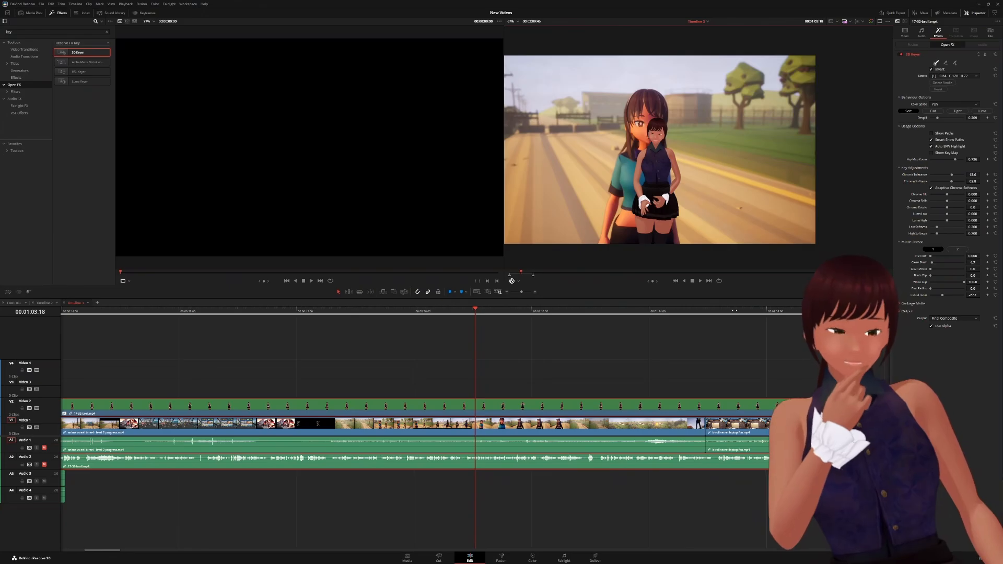
- Move the playhead ahead to the laptop-desk section of the timeline
left_click_drag(742, 310, 997, 318)
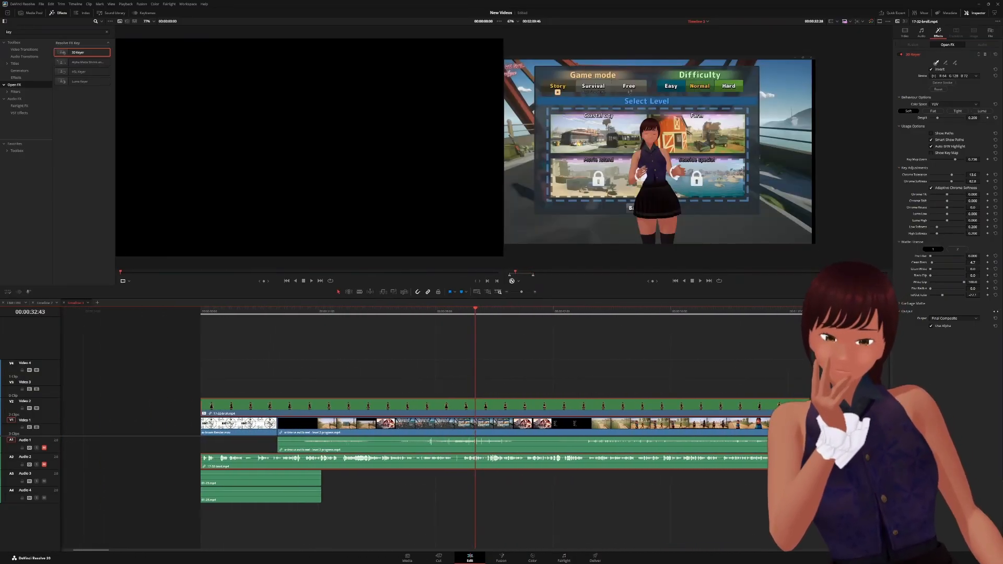
scroll(475, 428, "right", 10)
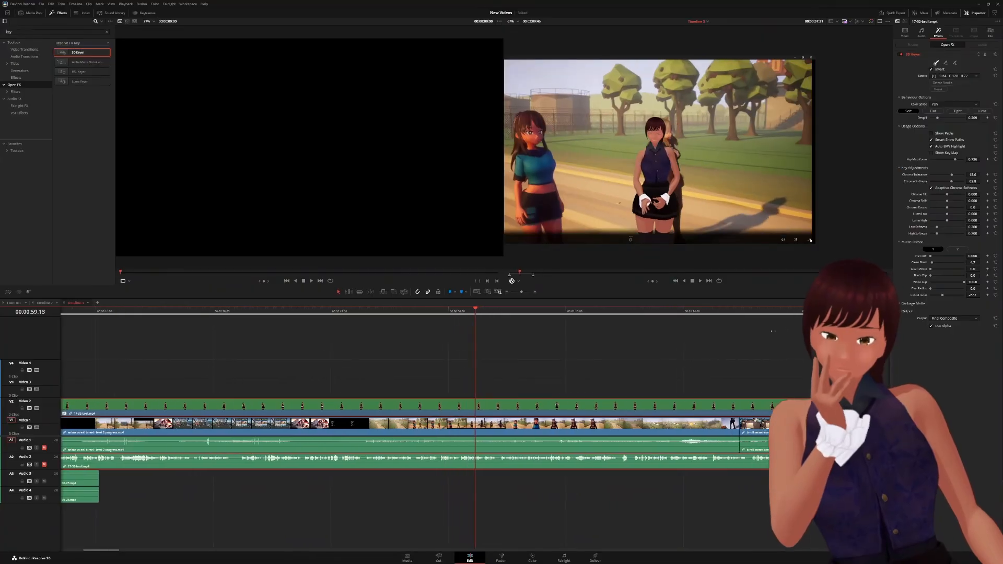
left_click_drag(772, 331, 507, 376)
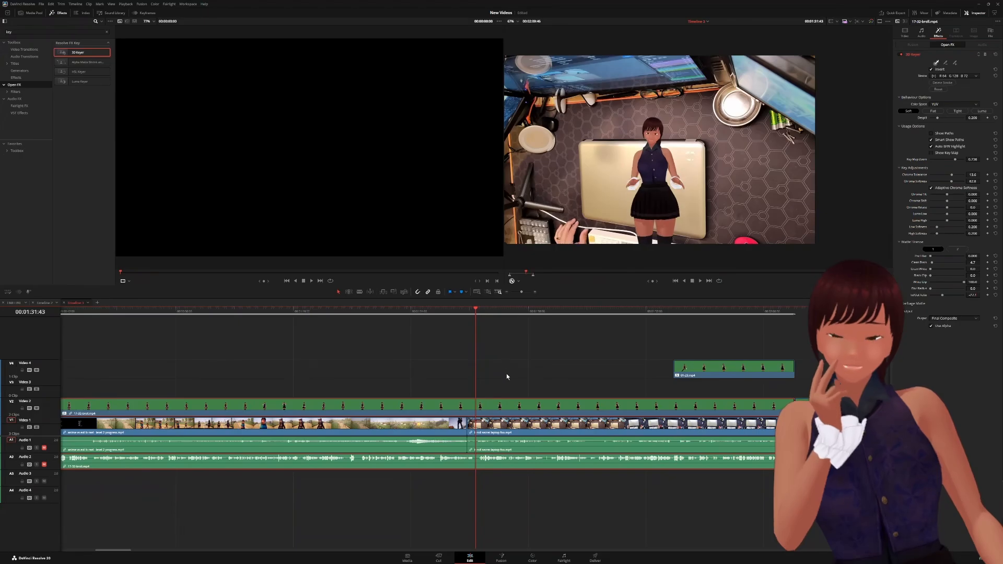
- Zoom in on the avatar's edges over the desk footage, return to about 100%, then play
scroll(664, 197, "up", 6)
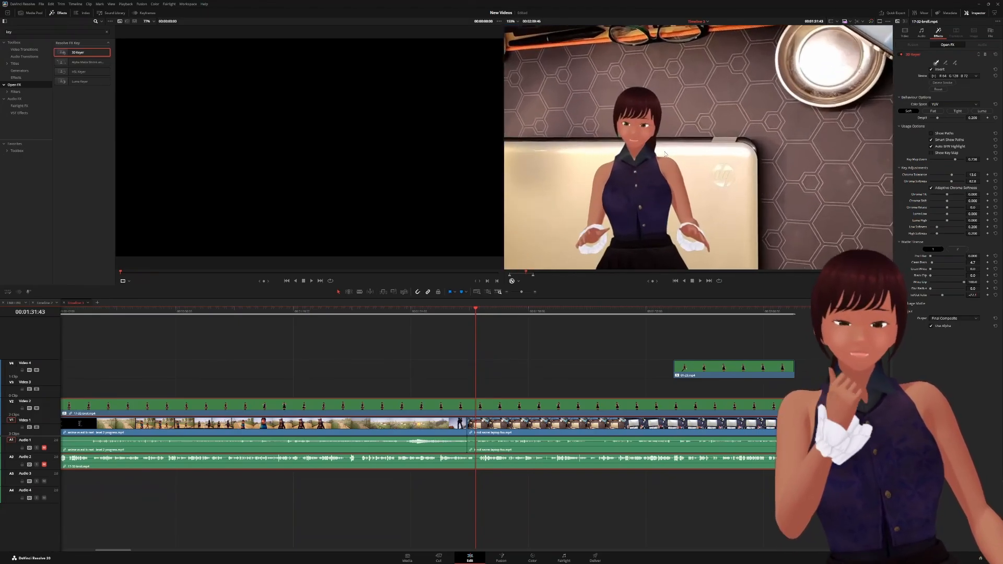
scroll(665, 155, "up", 2)
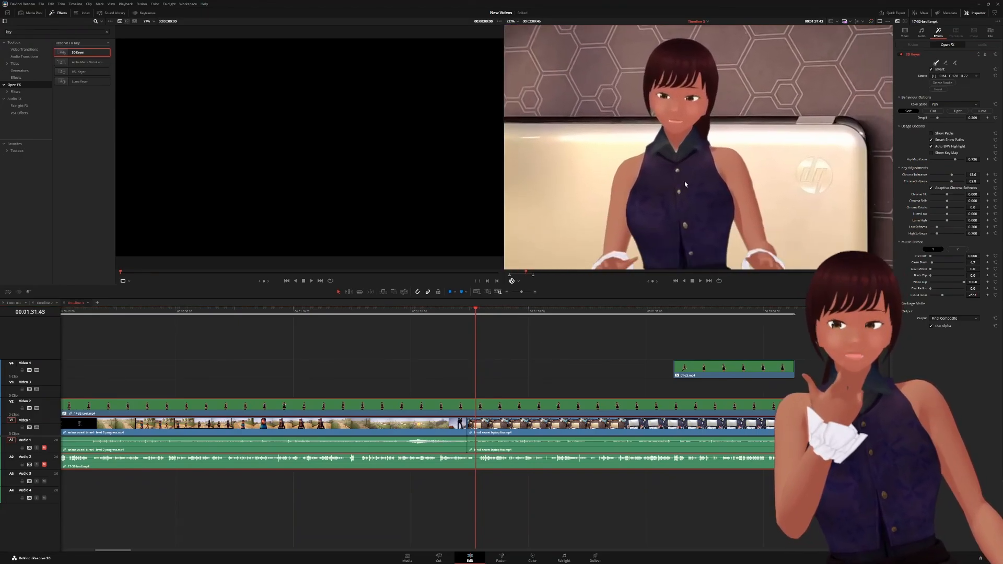
scroll(645, 186, "up", 2)
scroll(644, 186, "down", 1)
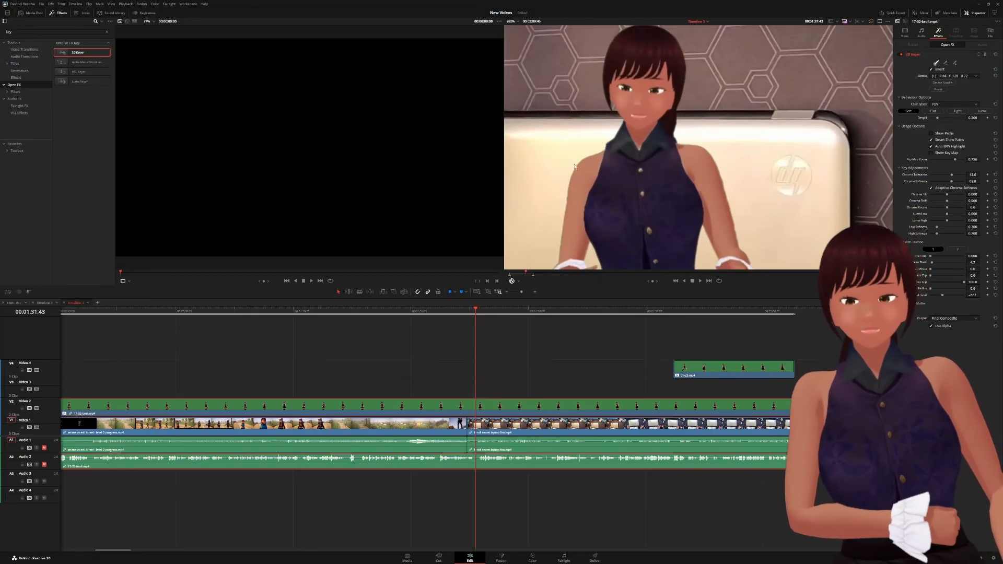
scroll(665, 199, "down", 5)
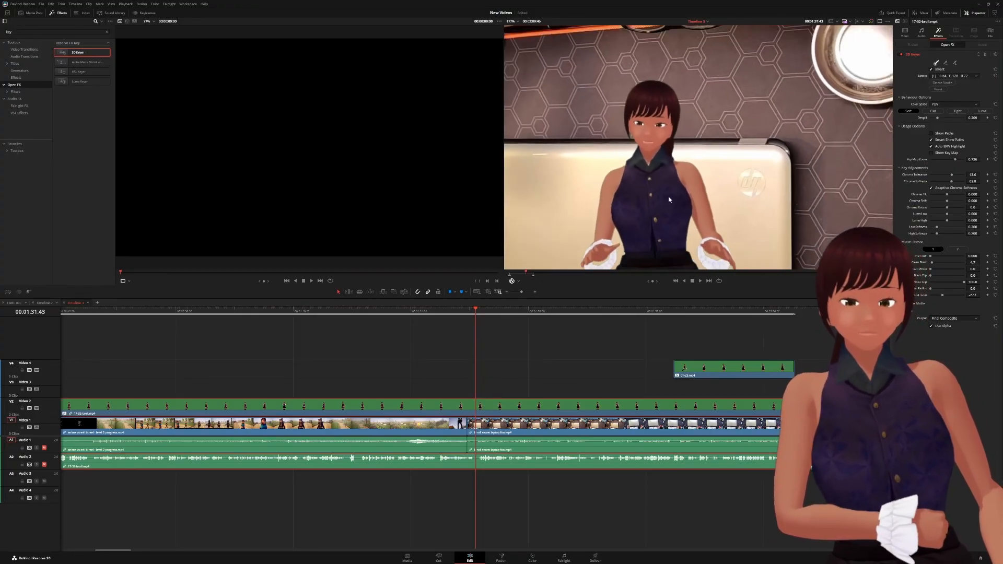
scroll(668, 198, "down", 5)
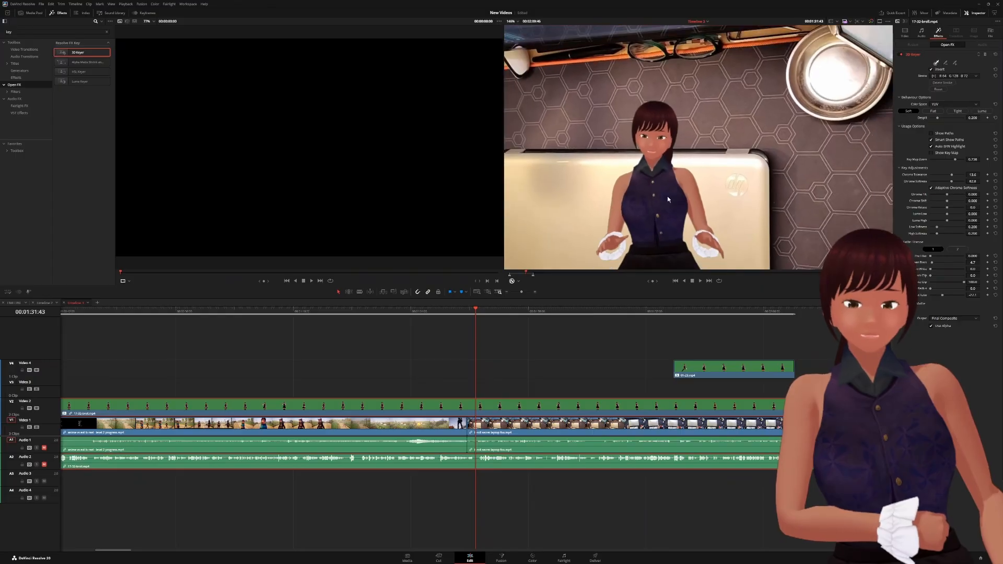
scroll(666, 197, "down", 2)
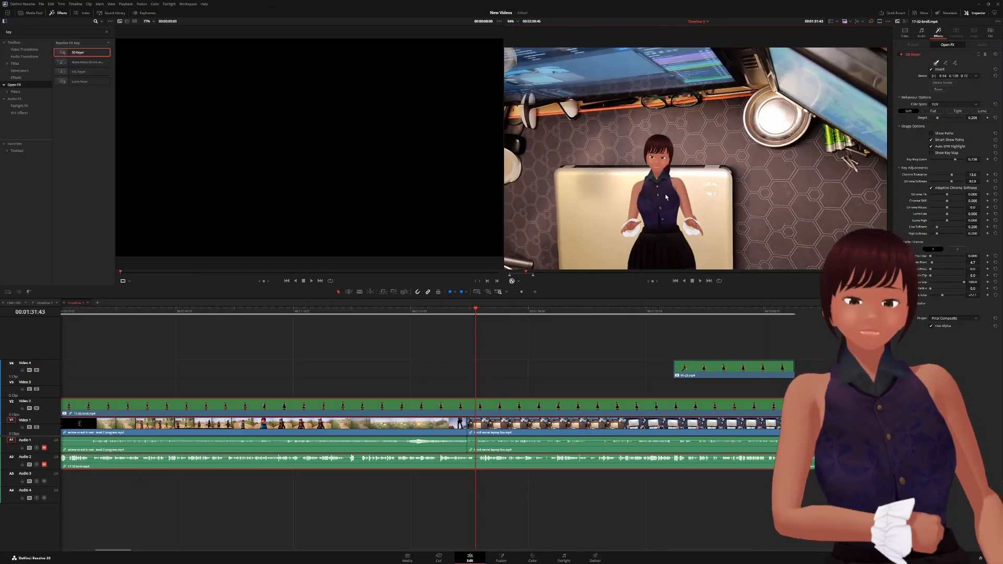
scroll(666, 197, "up", 3)
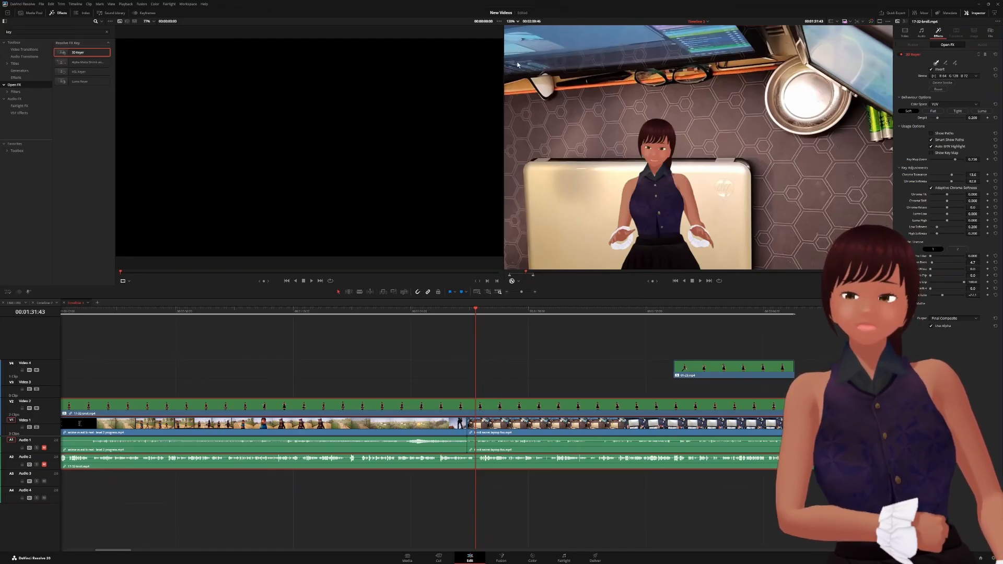
scroll(524, 70, "down", 2)
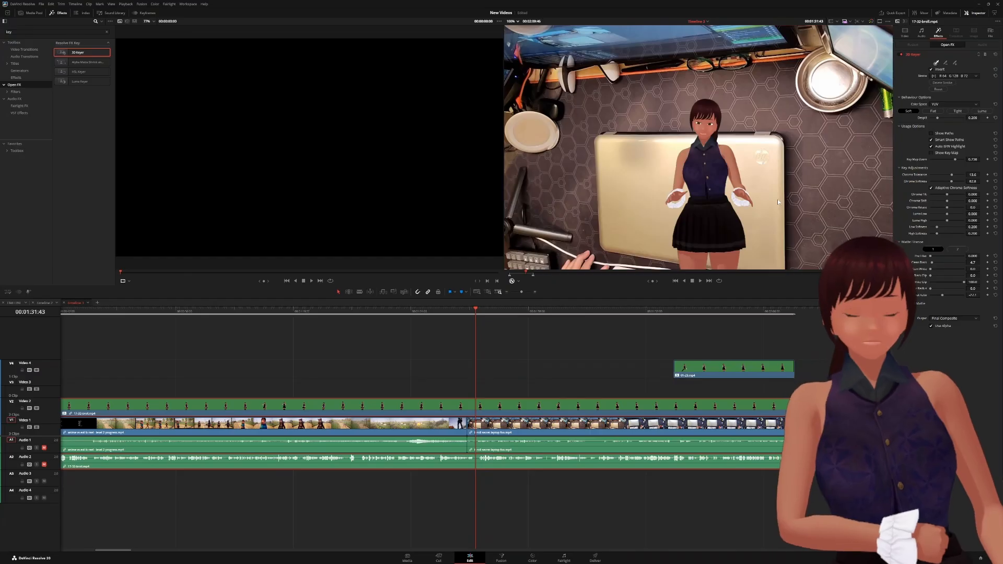
key("space")
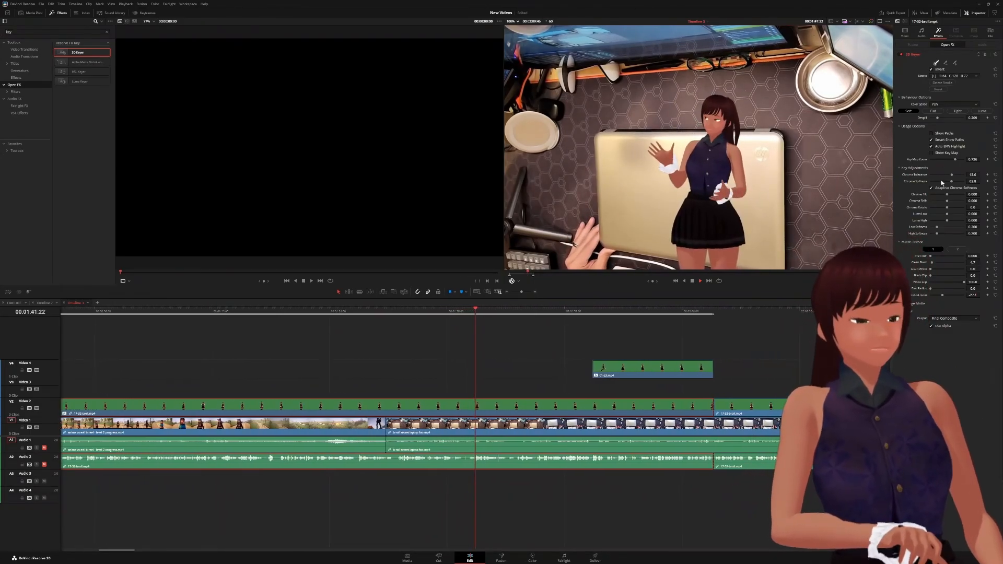
- Raise the 3D Keyer Despill from 0.209 to 0.217 during playback
left_click_drag(937, 118, 923, 118)
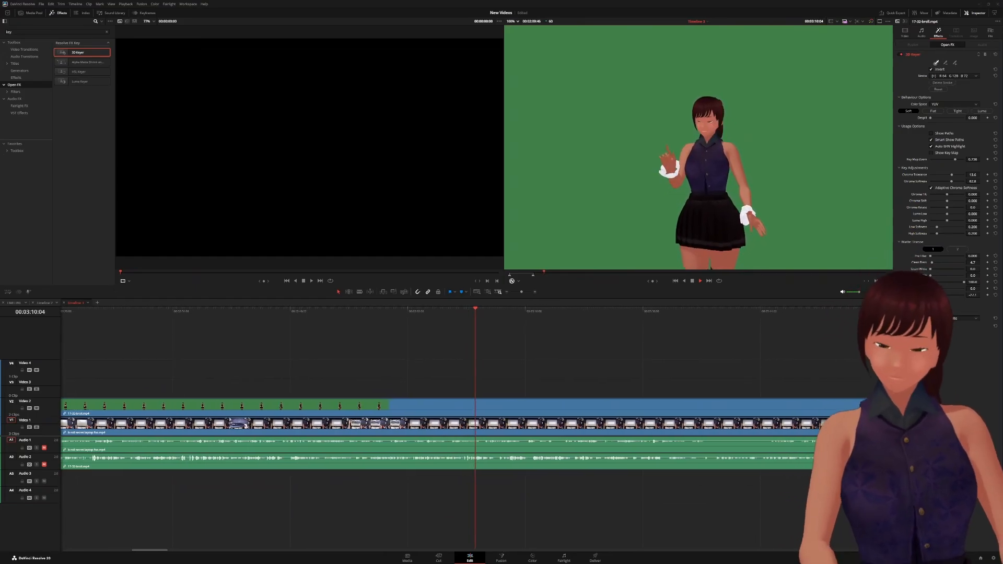
- Paste the keyed avatar clip's attributes onto the later V2 green-screen clip with Alt+V
left_click(418, 406)
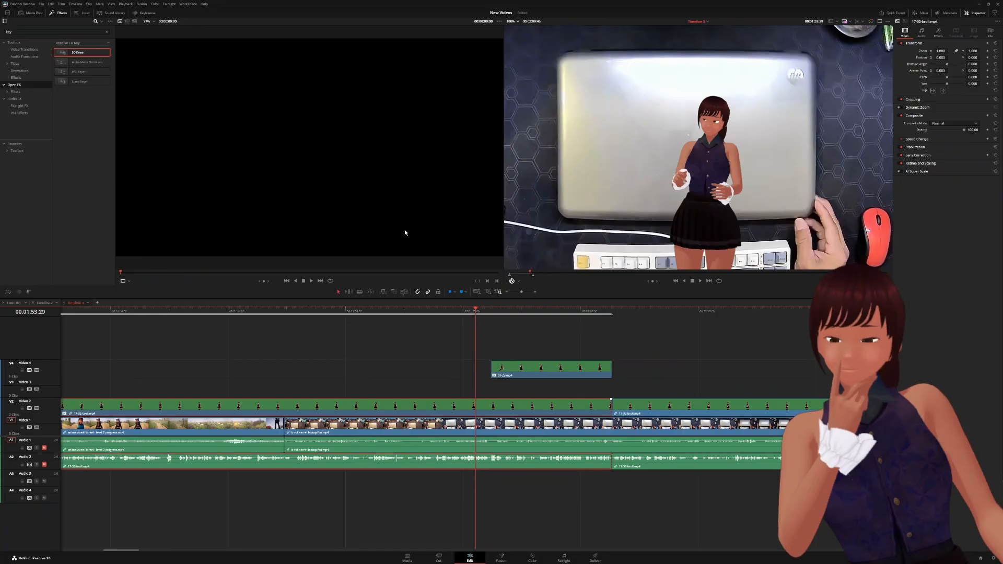
scroll(521, 406, "right", 5)
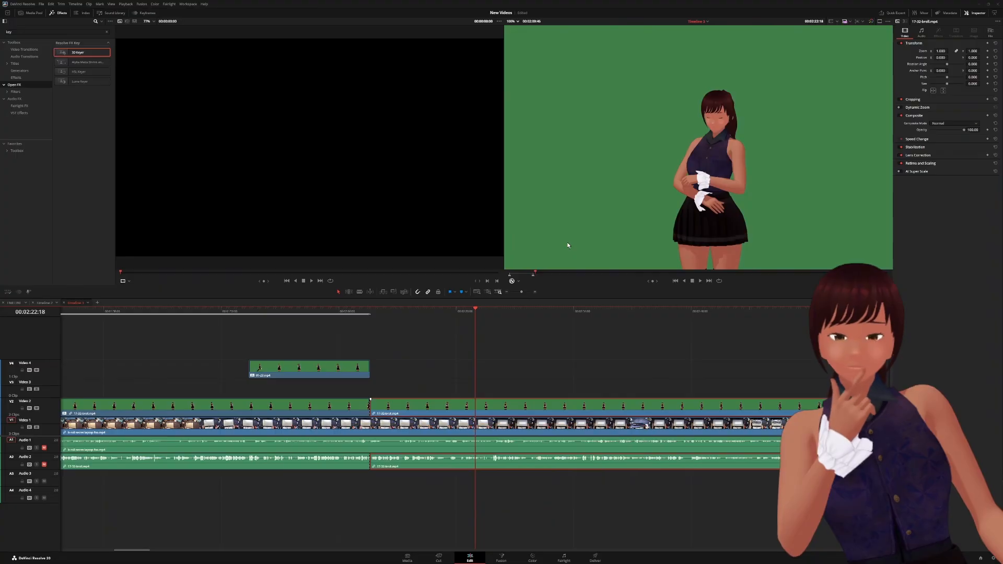
key("alt+v")
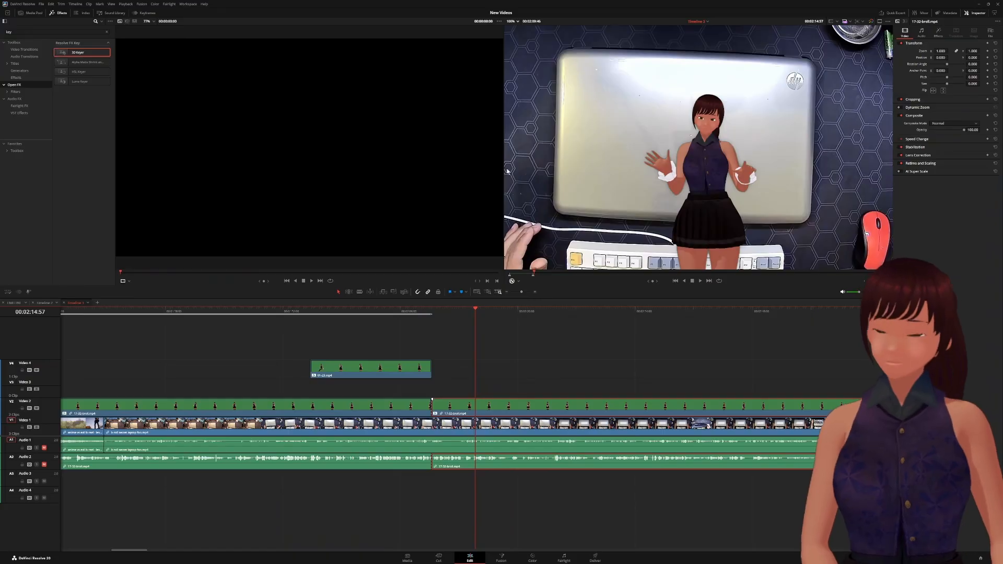
- Select the second 17-32-broll.mp4 clip and view its 3D Keyer in the Effects tab
left_click(346, 403)
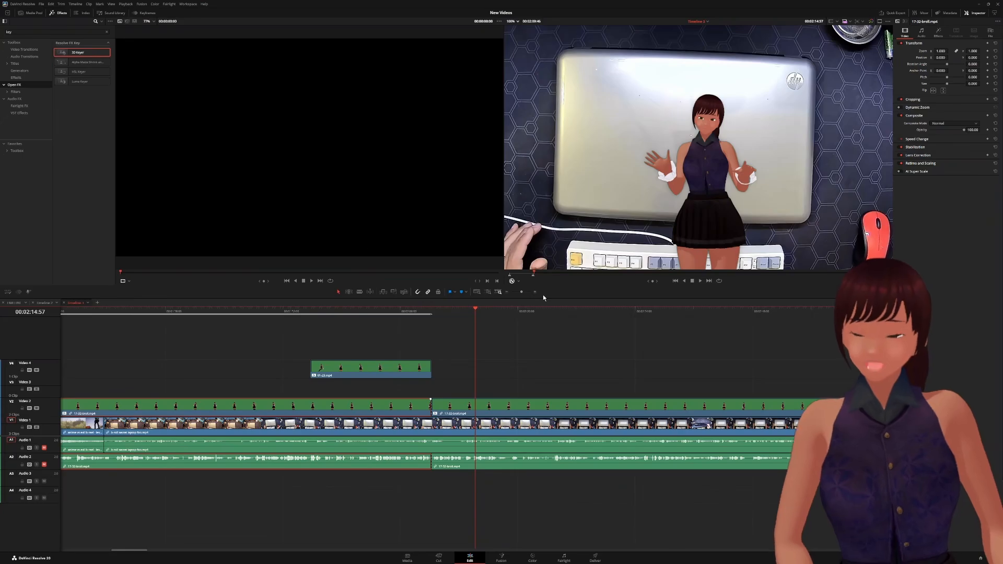
left_click(540, 411)
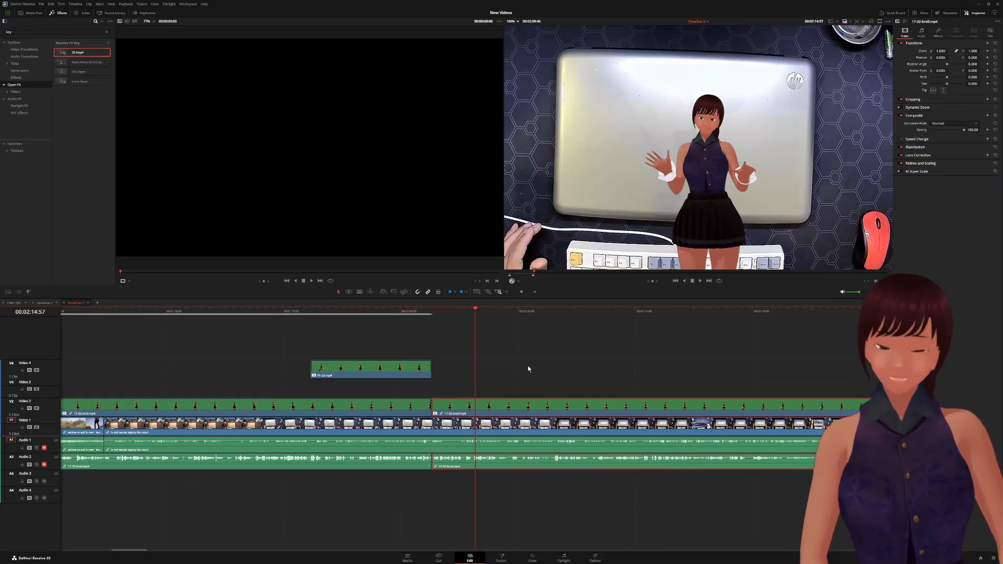
left_click(940, 33)
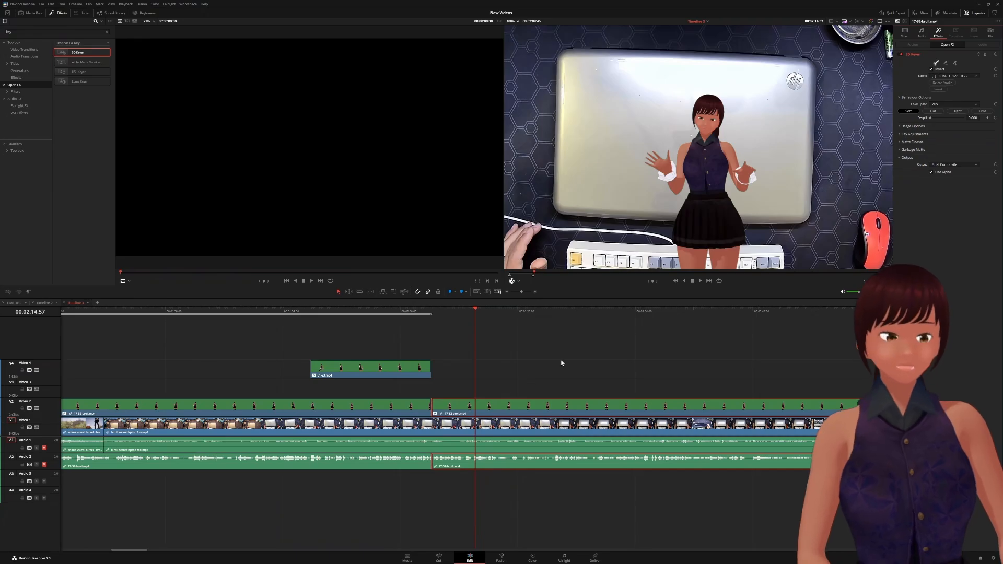
left_click(538, 413)
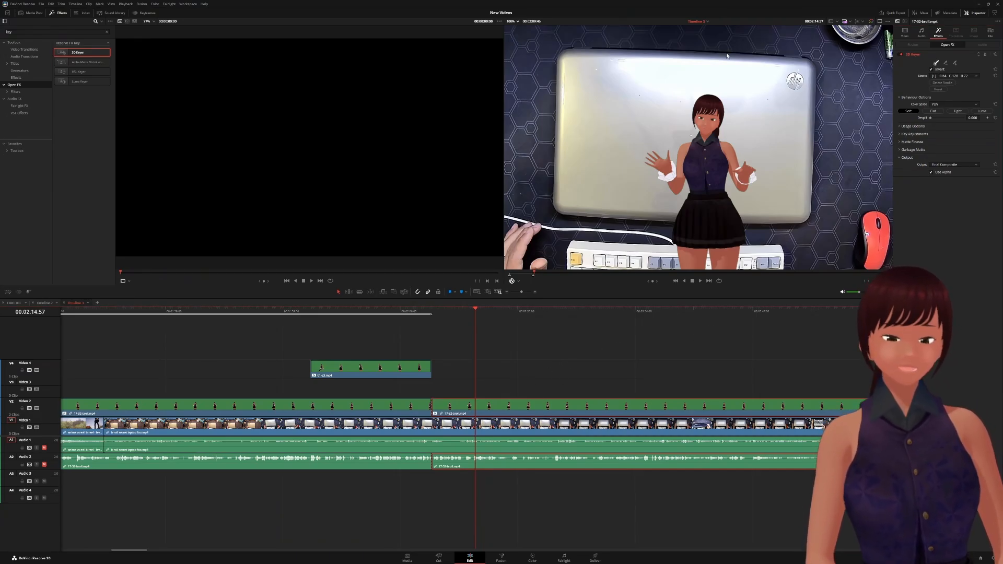